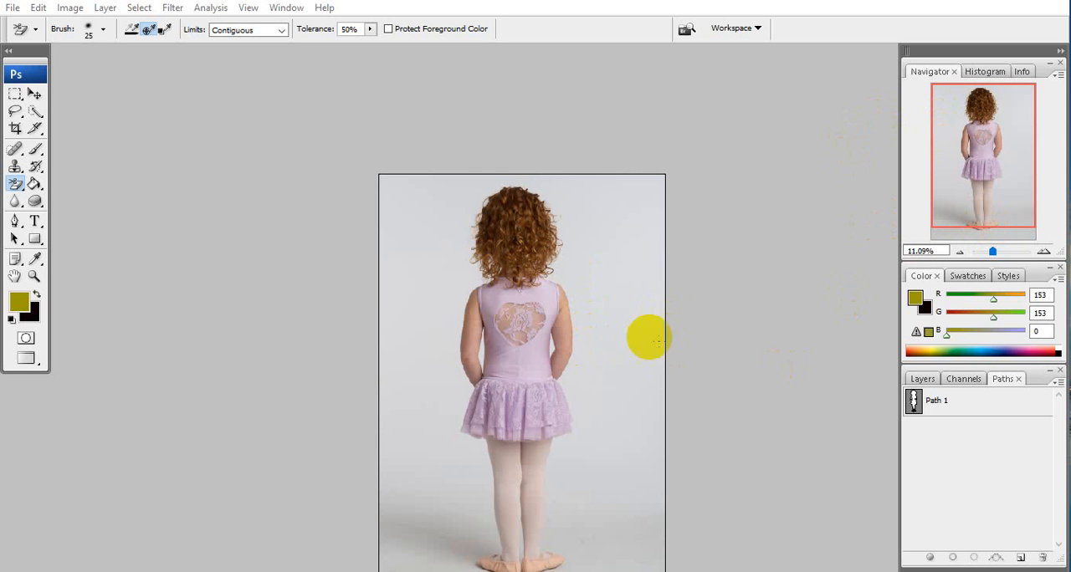
Load Path 1, the outline around the girl, as a selection.
click(508, 217)
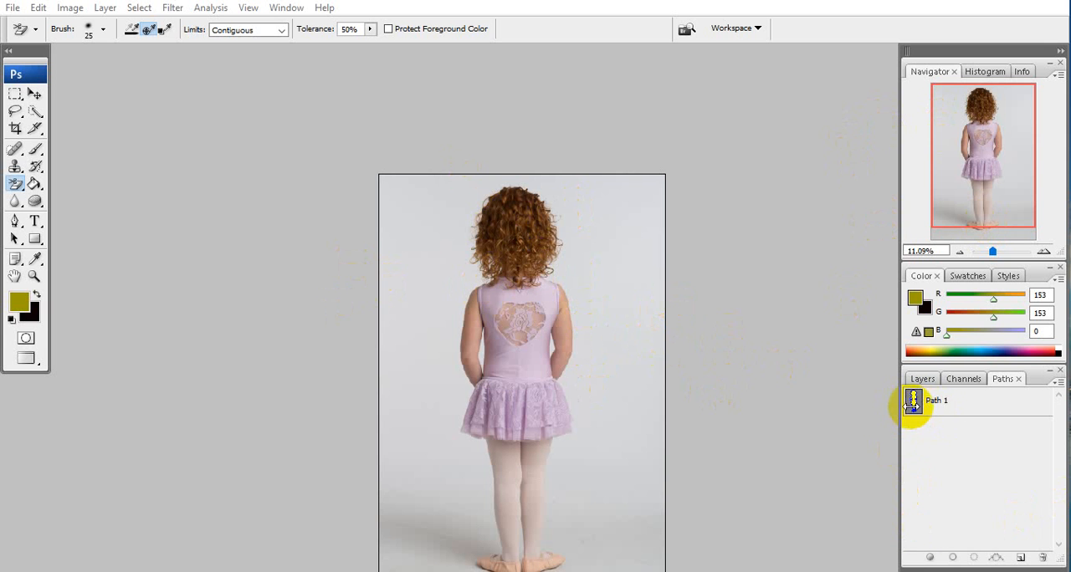
click(960, 407)
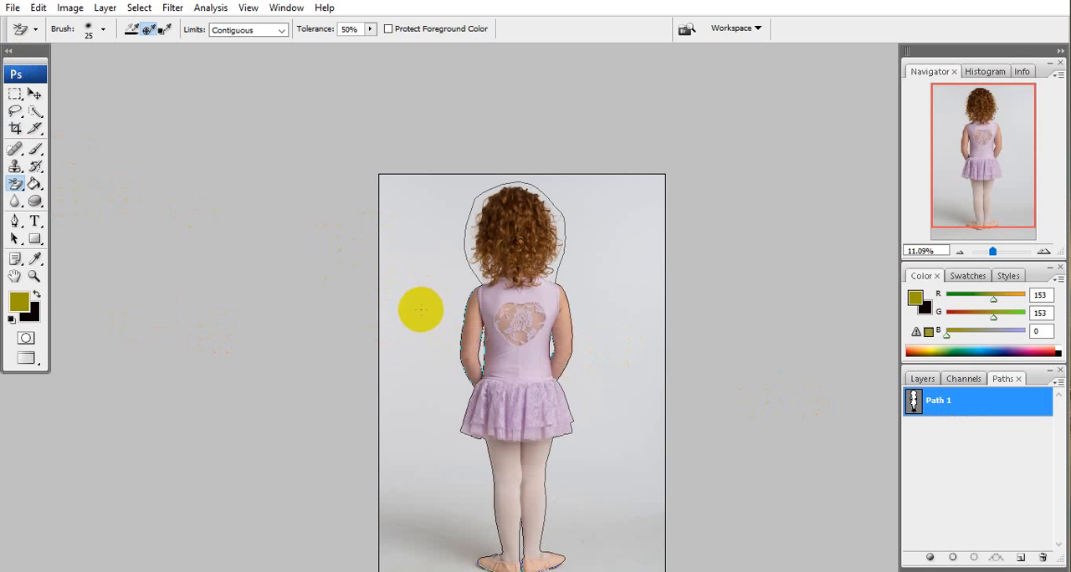
ctrl+click(913, 408)
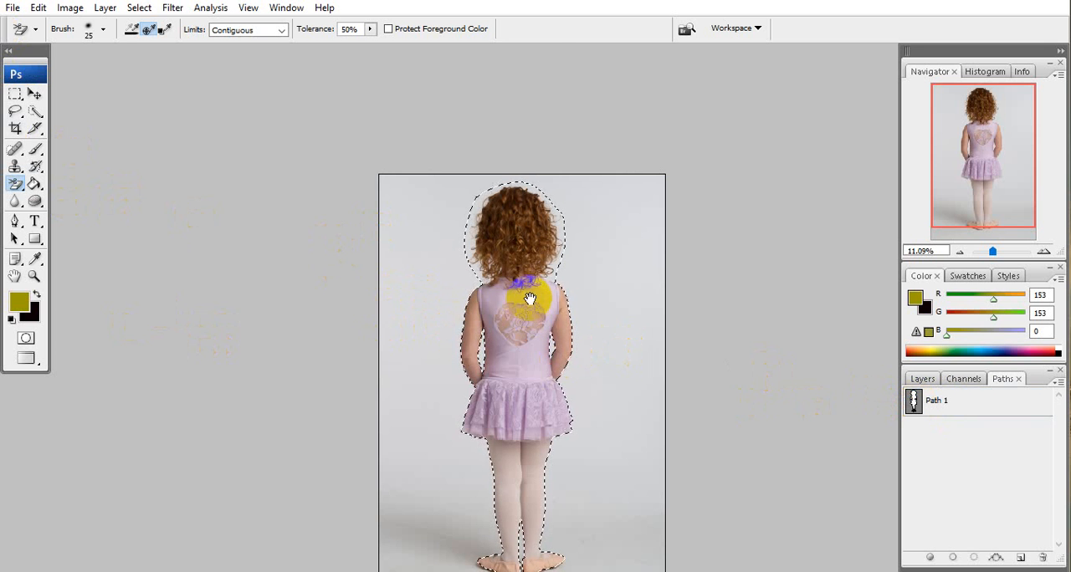
Copy the selected girl from the Background layer onto a new layer.
drag(592, 356, 524, 359)
scroll(468, 251, up, 2)
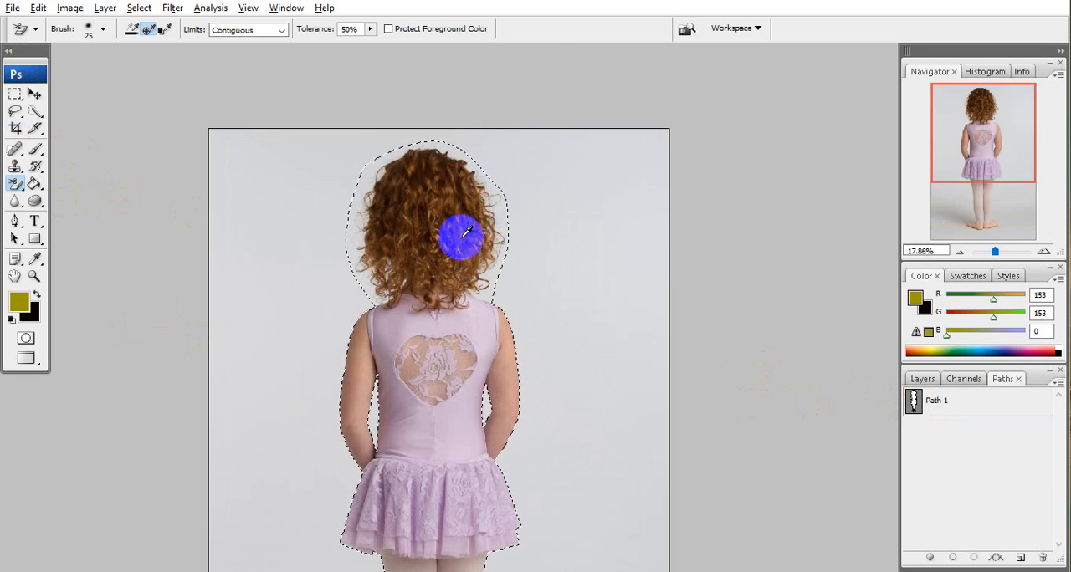
scroll(463, 236, down, 1)
drag(516, 350, 484, 269)
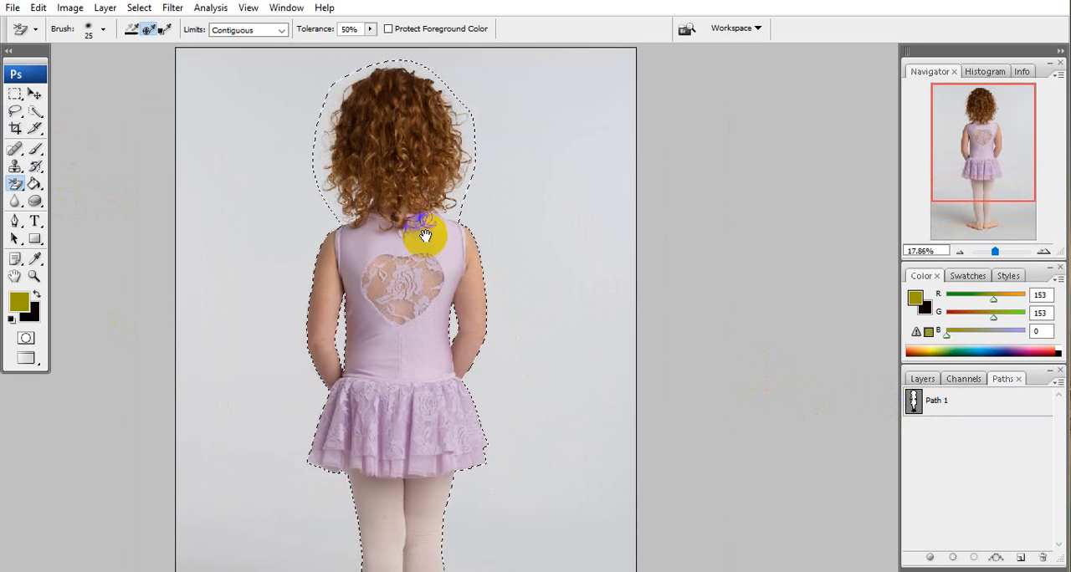
drag(429, 236, 507, 309)
drag(563, 418, 521, 353)
drag(442, 294, 489, 306)
click(922, 378)
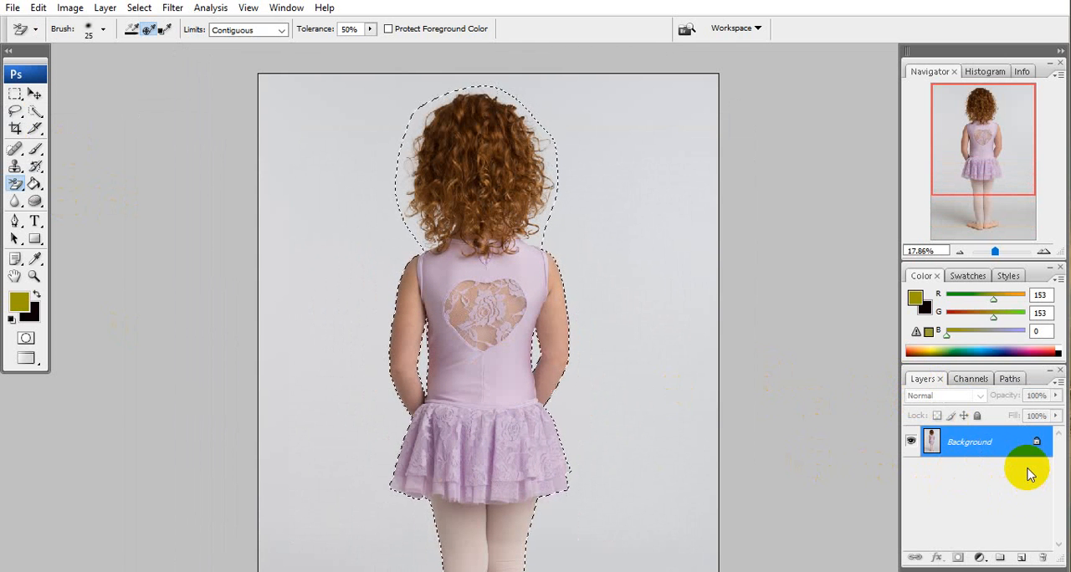
key(ctrl+j)
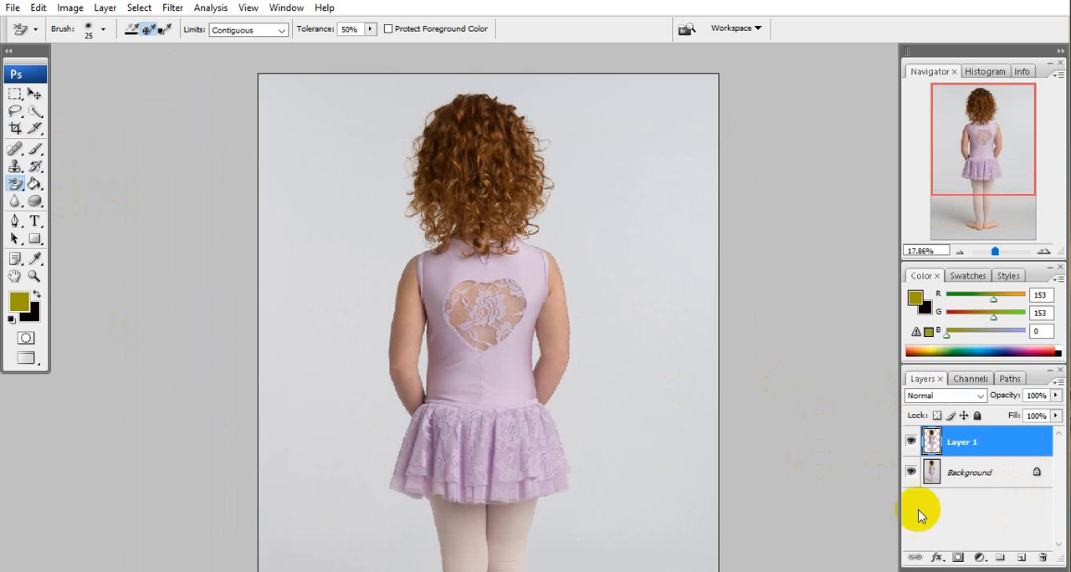
Add a solid color fill layer in yellow (ffff66) directly above the Background layer.
click(967, 472)
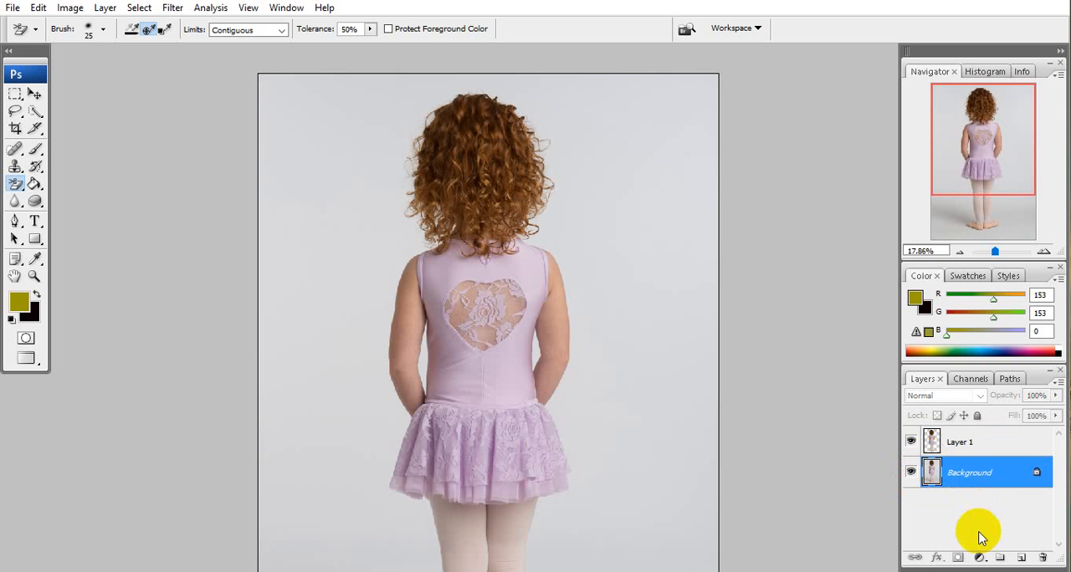
click(980, 558)
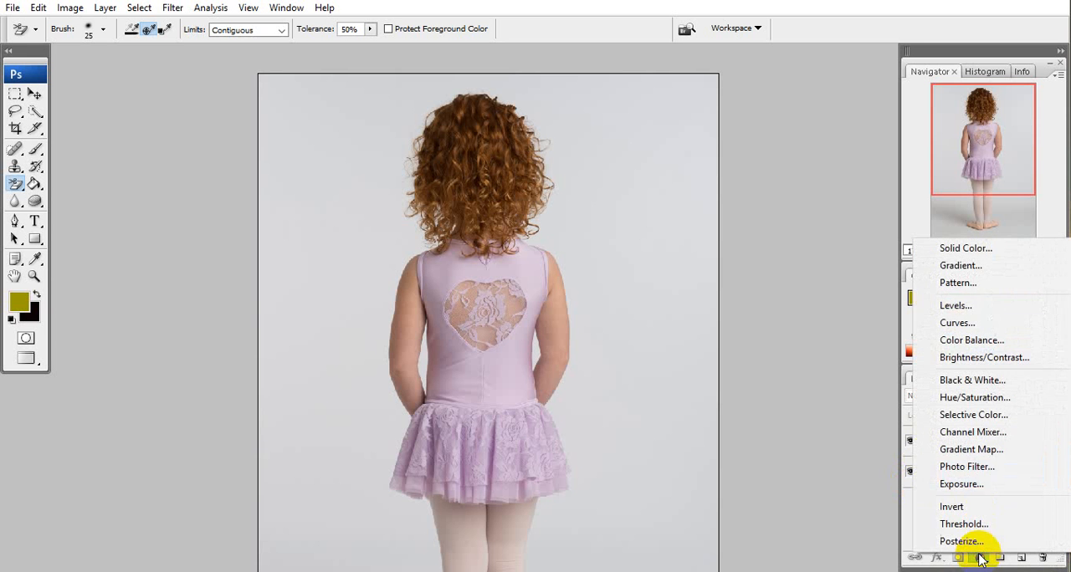
click(978, 247)
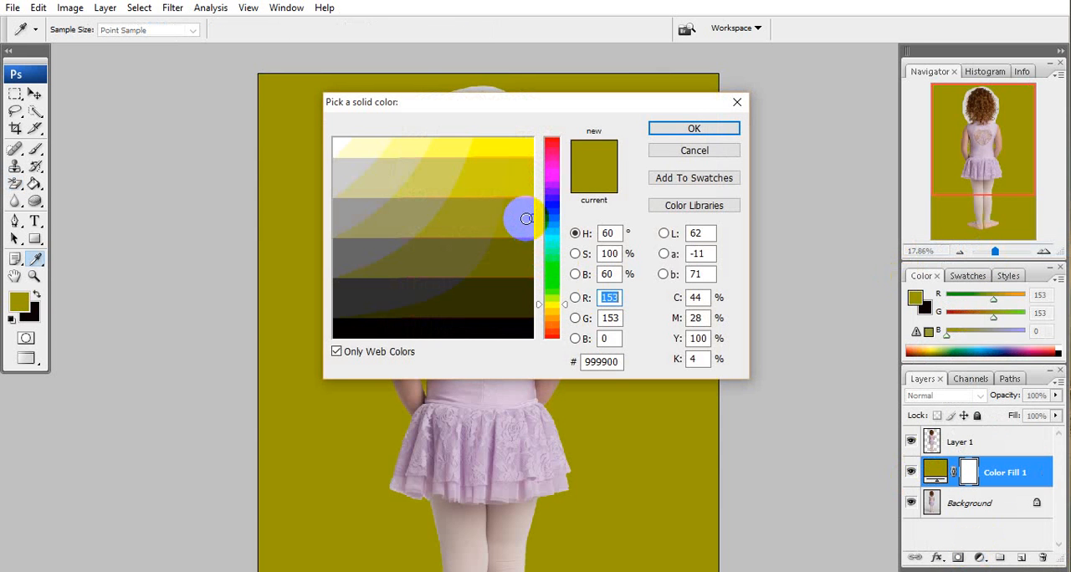
drag(529, 218, 449, 153)
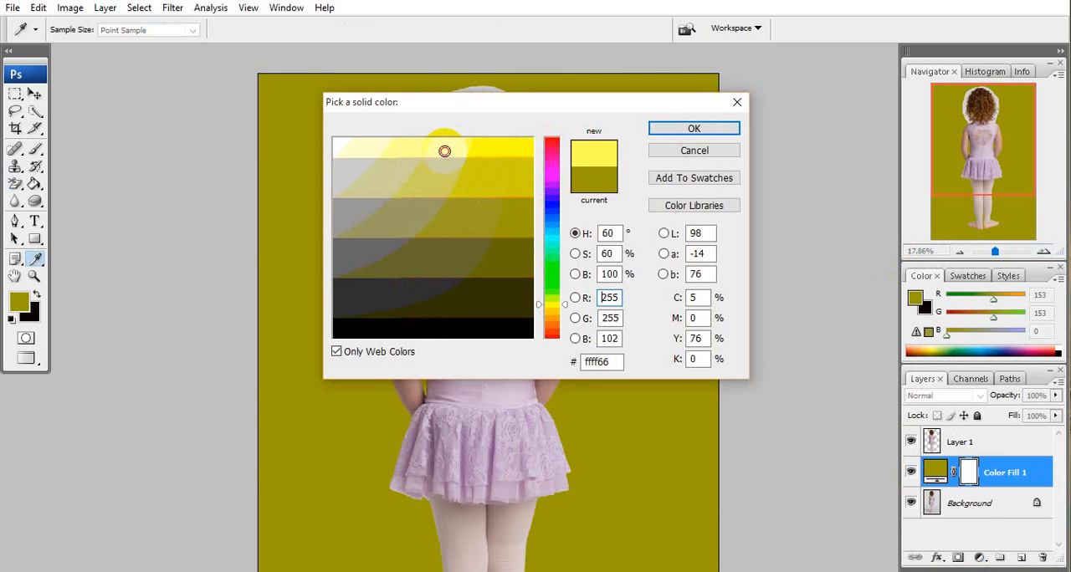
click(692, 129)
key(e)
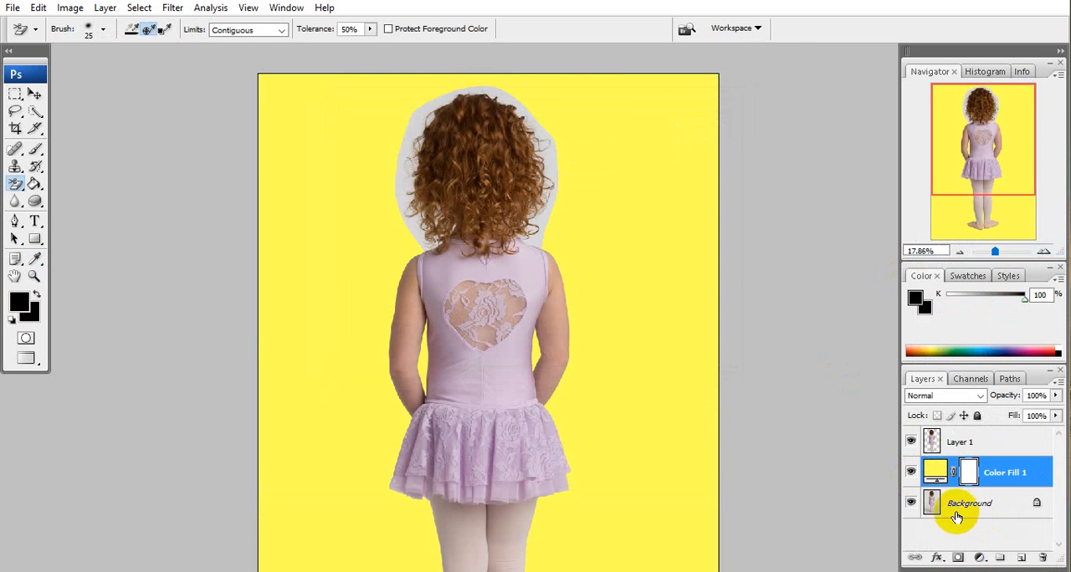
Prepare the Background Eraser on Layer 1 for the hair edges, with a brush diameter of 83 px.
scroll(470, 402, up, 5)
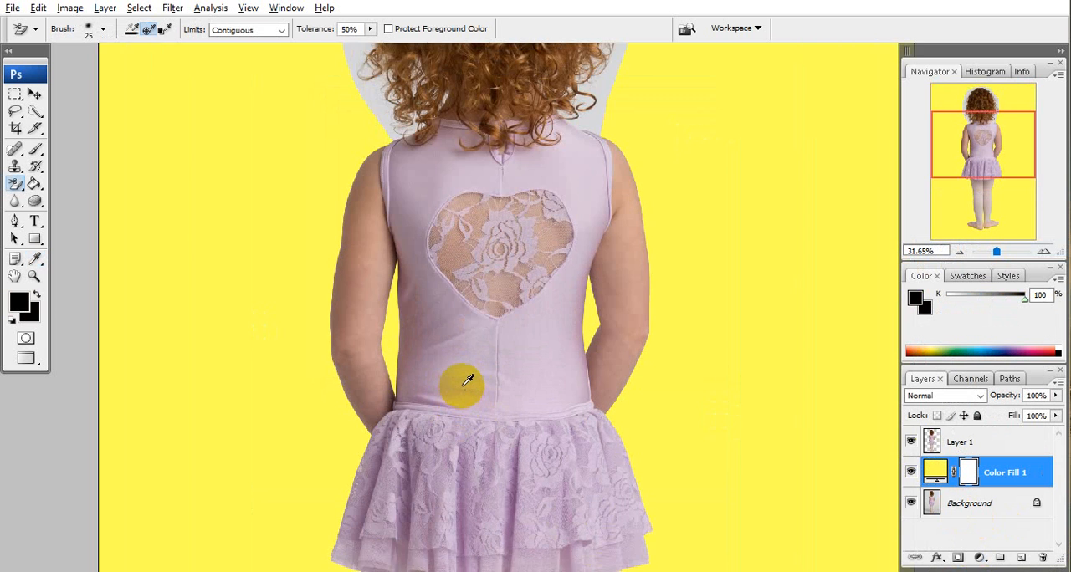
drag(352, 78, 503, 536)
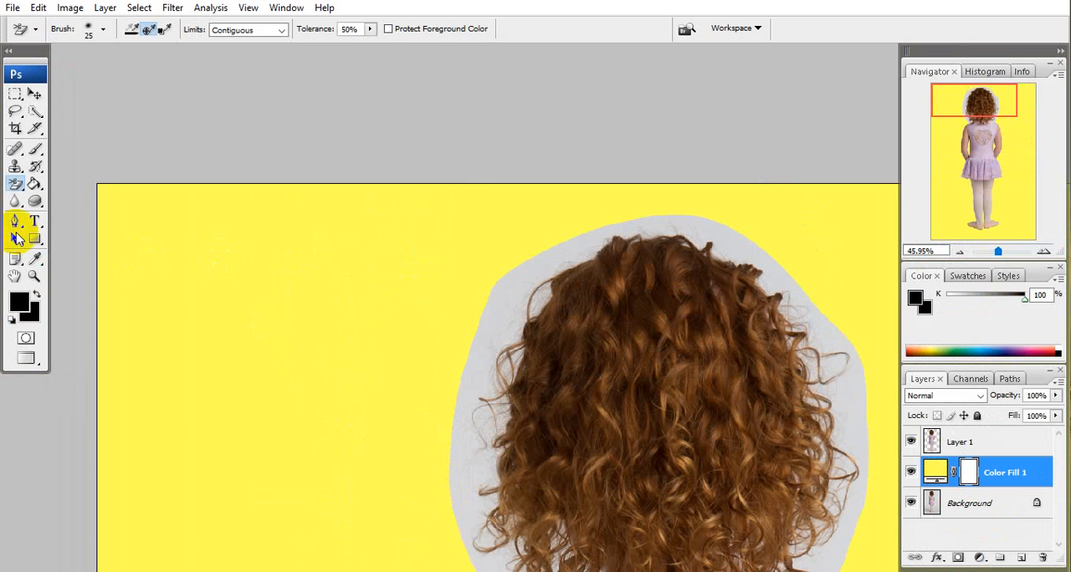
drag(19, 188, 64, 198)
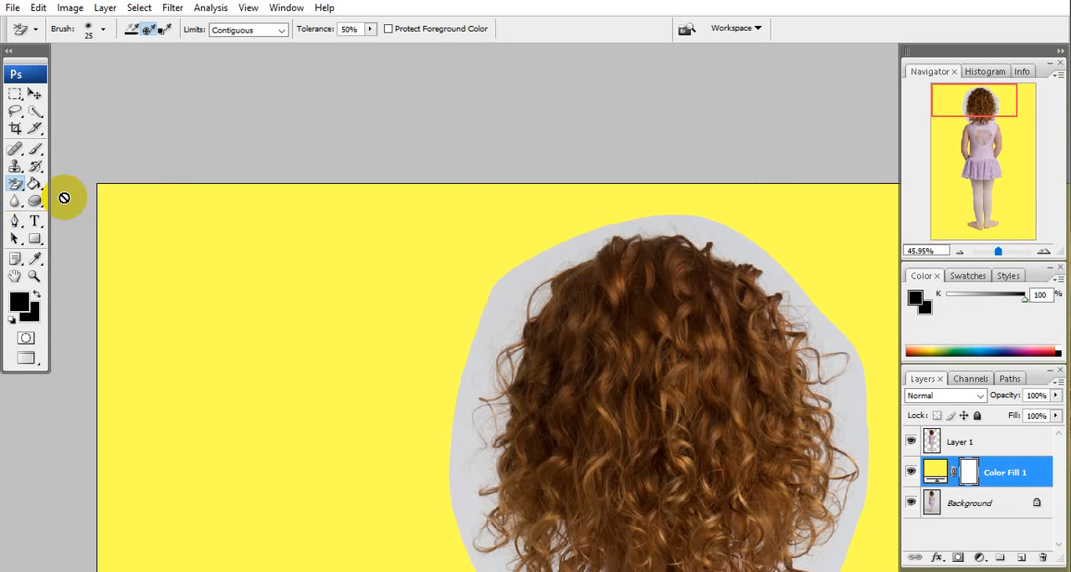
drag(496, 478, 511, 481)
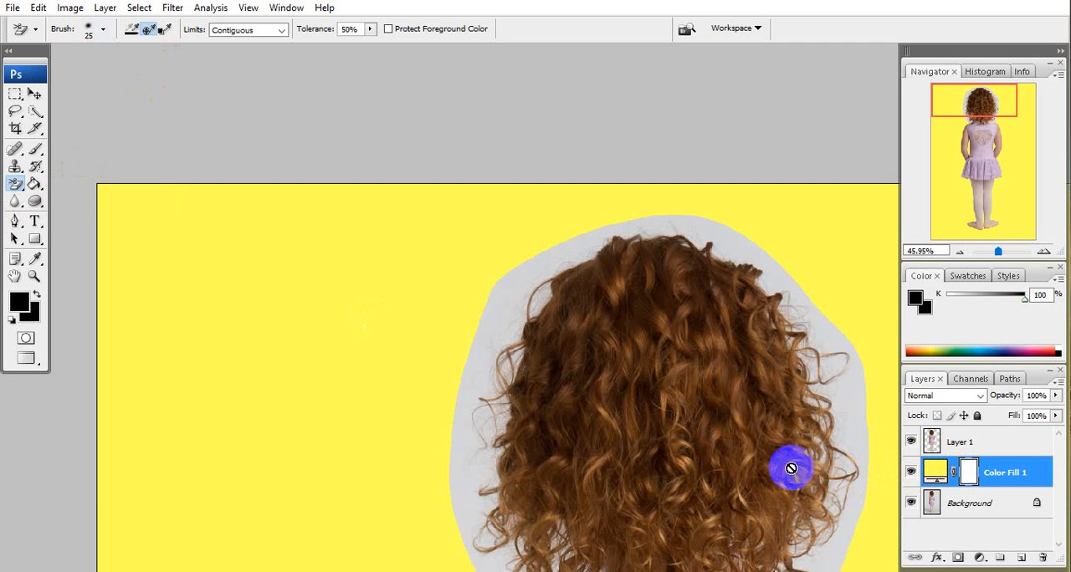
click(990, 451)
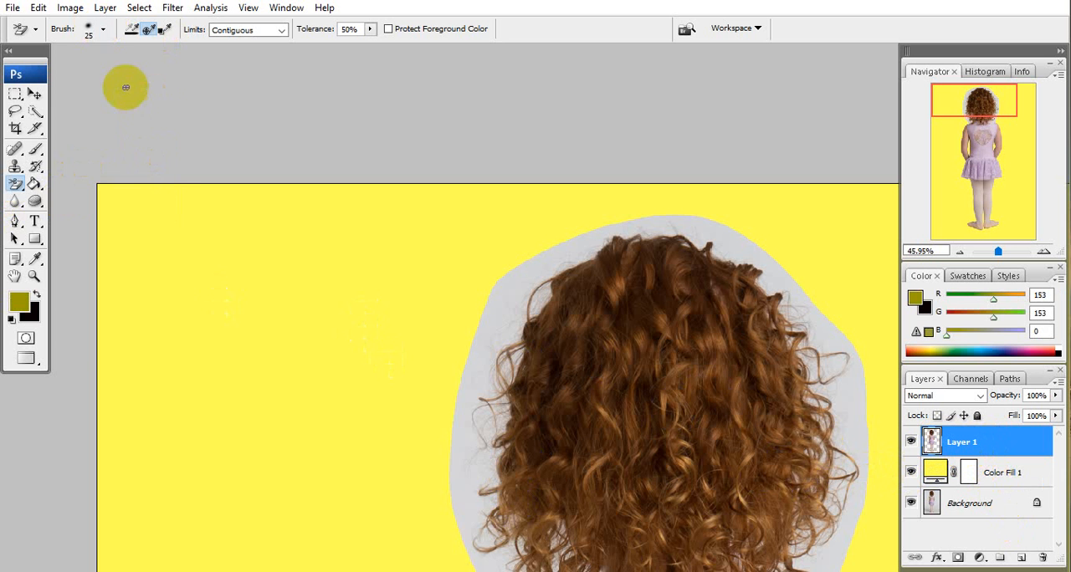
click(102, 30)
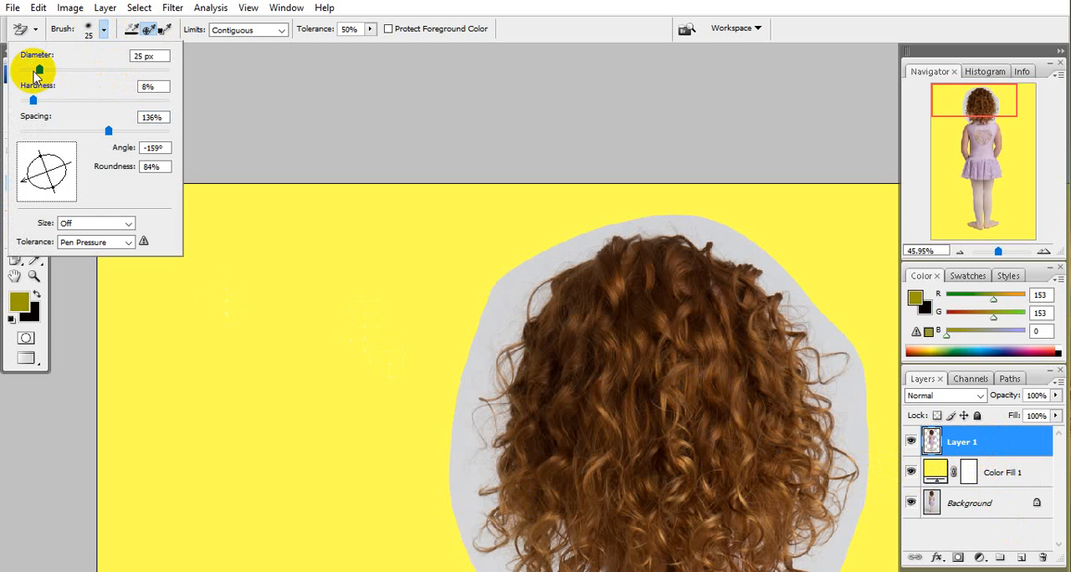
drag(43, 72, 81, 70)
click(499, 379)
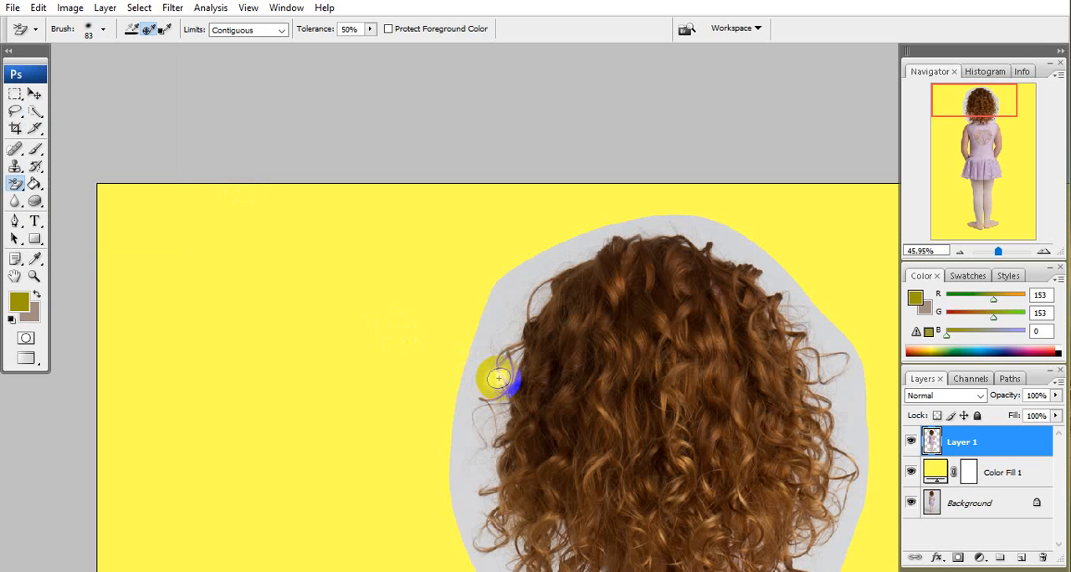
key(alt+bracketleft)
click(497, 376)
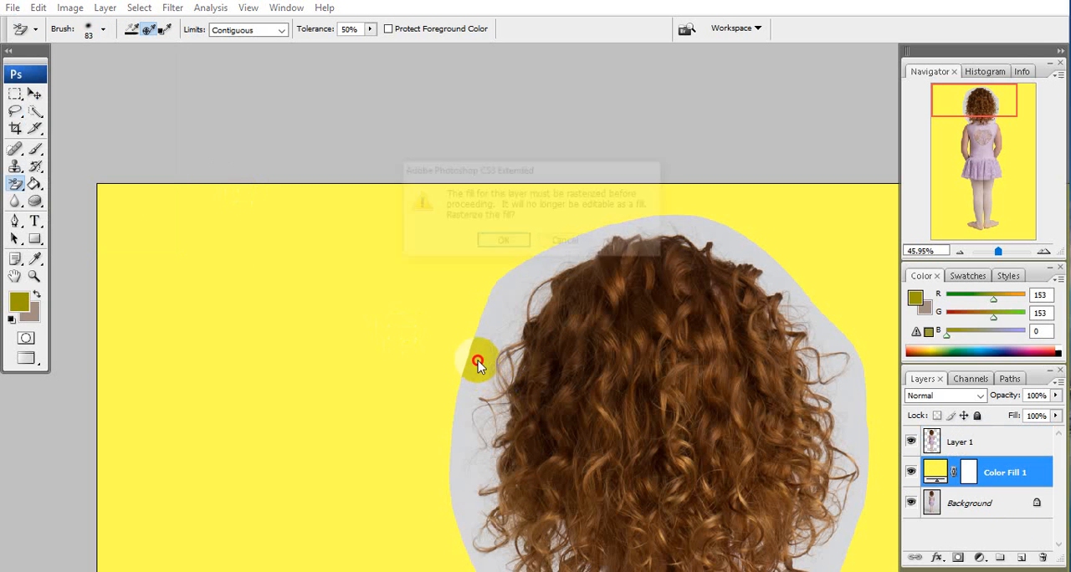
click(561, 244)
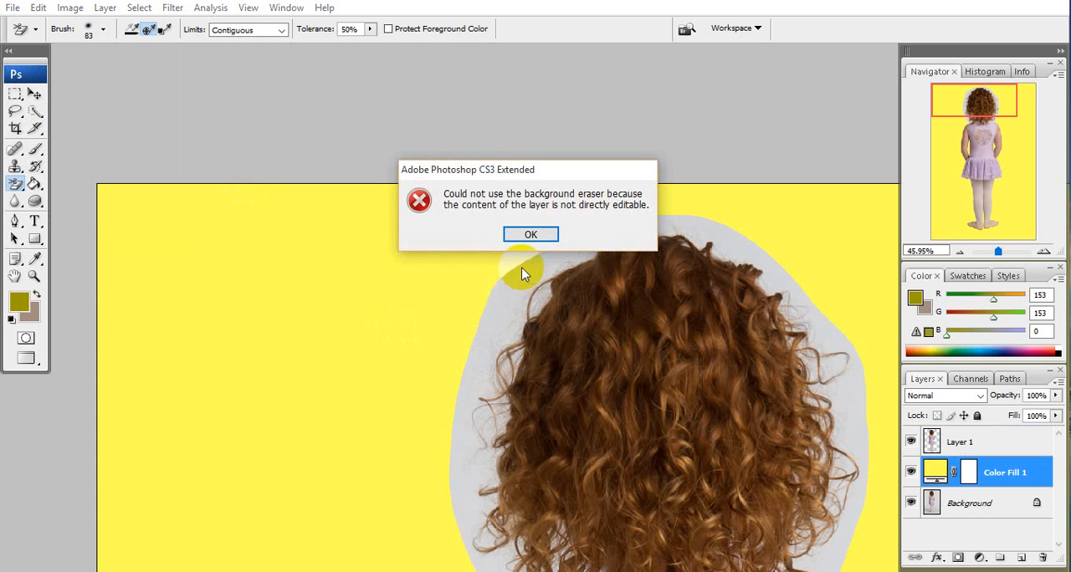
click(530, 235)
click(990, 441)
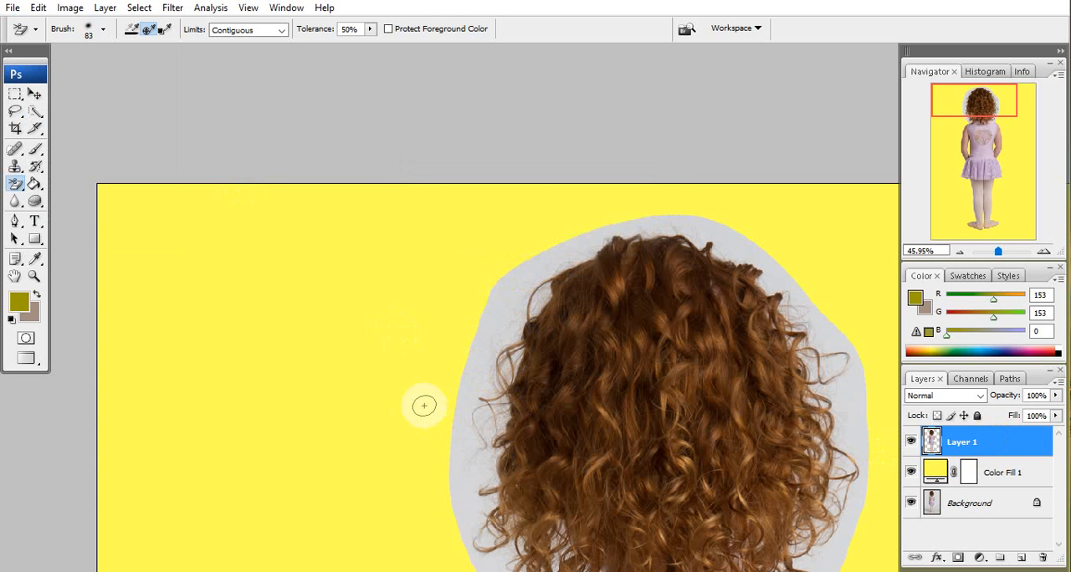
Erase the grey backdrop on Layer 1 just outside the loose curl at the hair's left edge.
click(477, 393)
scroll(484, 392, up, 12)
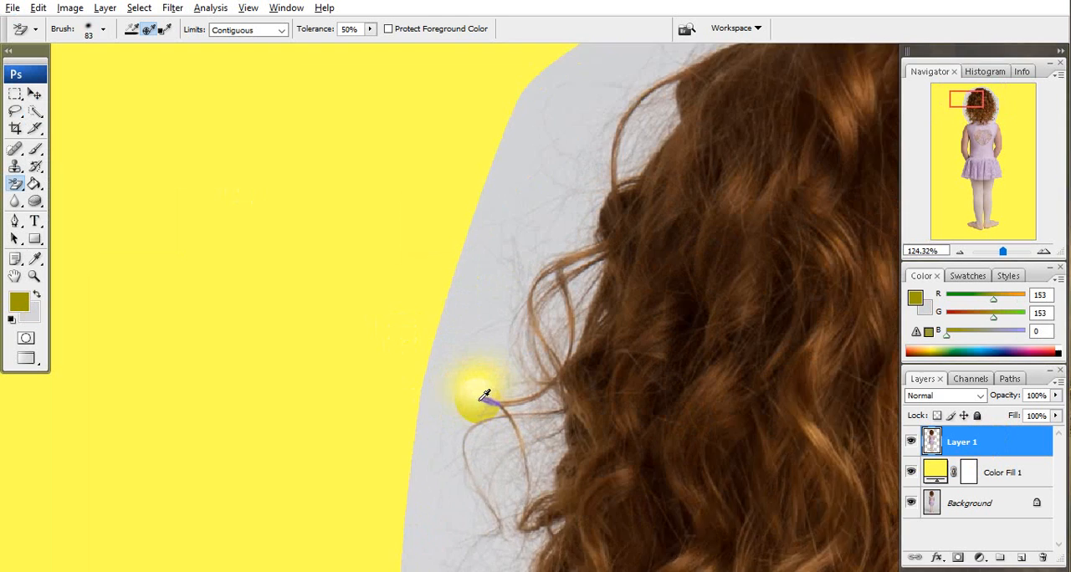
drag(485, 306, 483, 370)
click(480, 342)
click(461, 404)
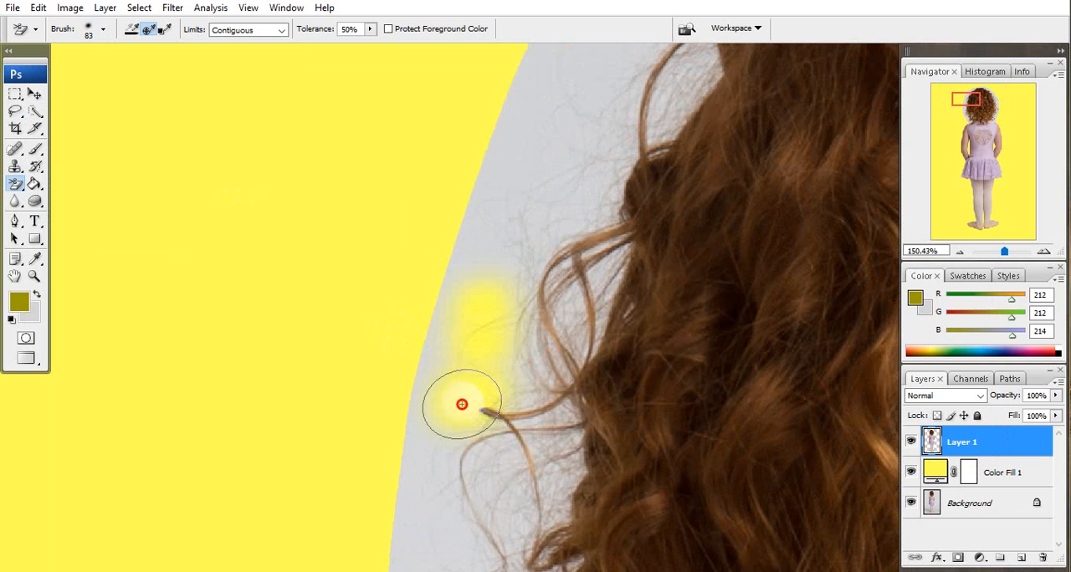
click(459, 361)
click(427, 466)
click(430, 359)
drag(425, 389, 409, 456)
Erase the grey backdrop between the fine strands of the left curl, sampling the strand colors to protect them.
click(459, 444)
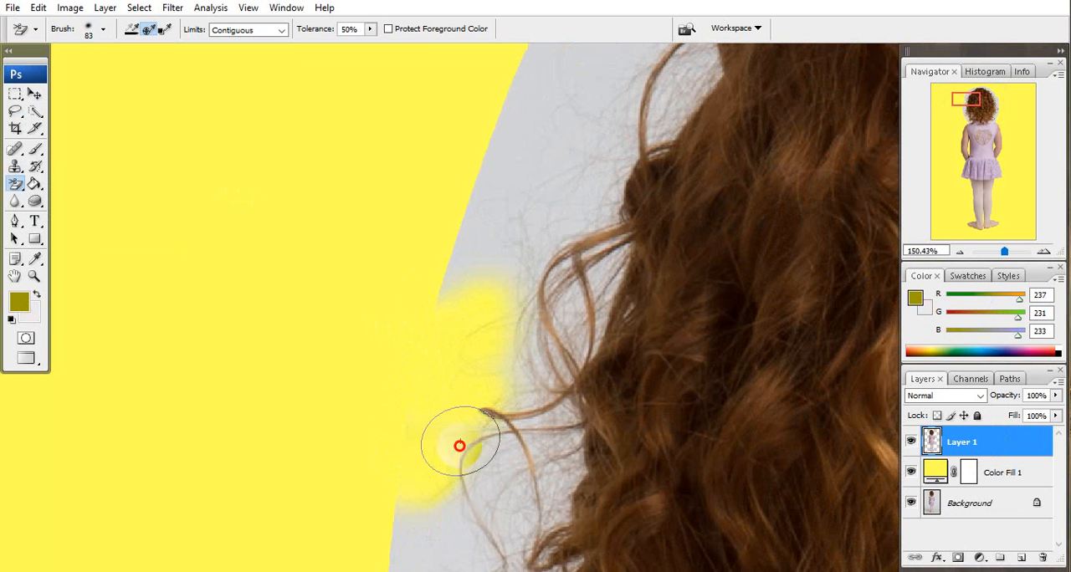
click(467, 445)
click(493, 448)
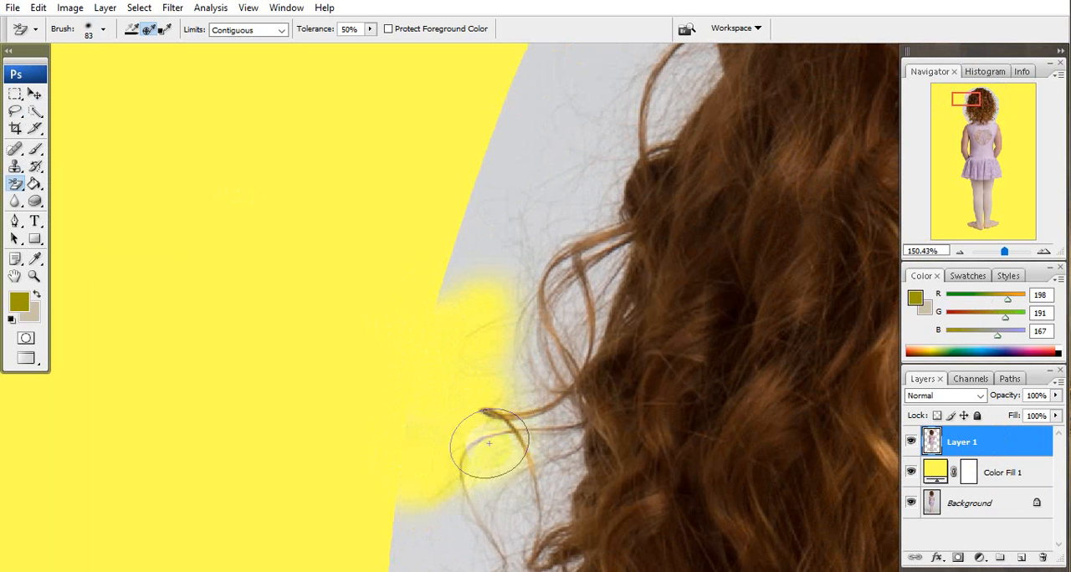
click(425, 424)
click(484, 422)
click(490, 500)
drag(489, 500, 506, 494)
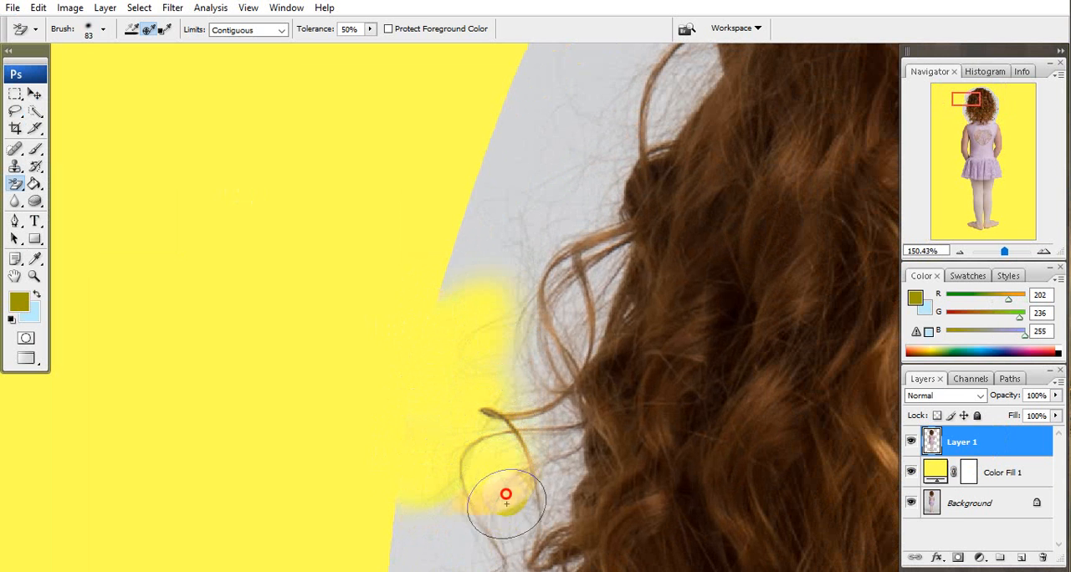
click(551, 438)
click(554, 481)
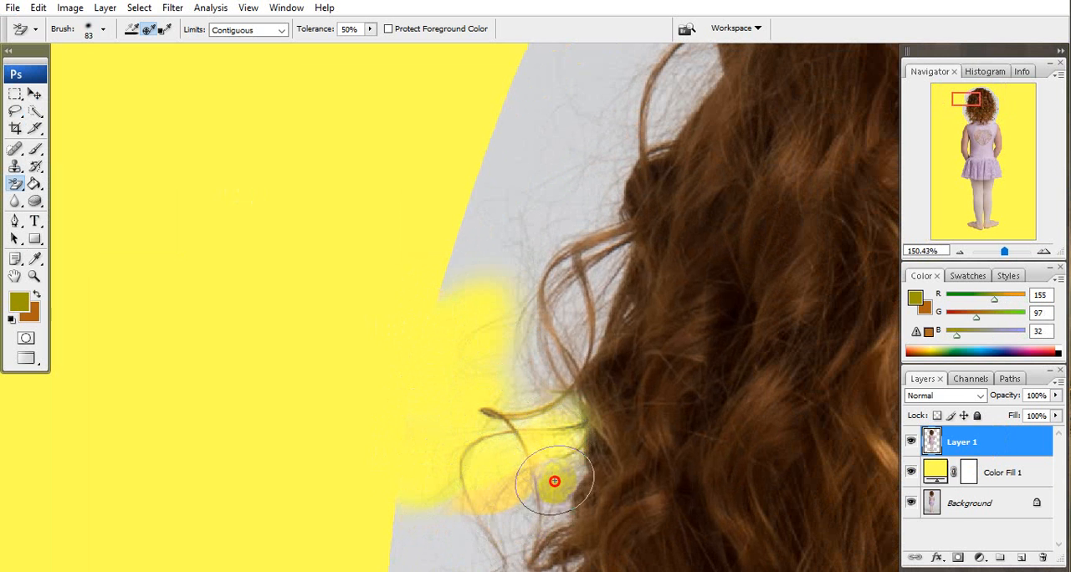
click(554, 490)
click(556, 465)
click(515, 407)
Set the Background Eraser's brush hardness to 18%.
scroll(516, 412, down, 5)
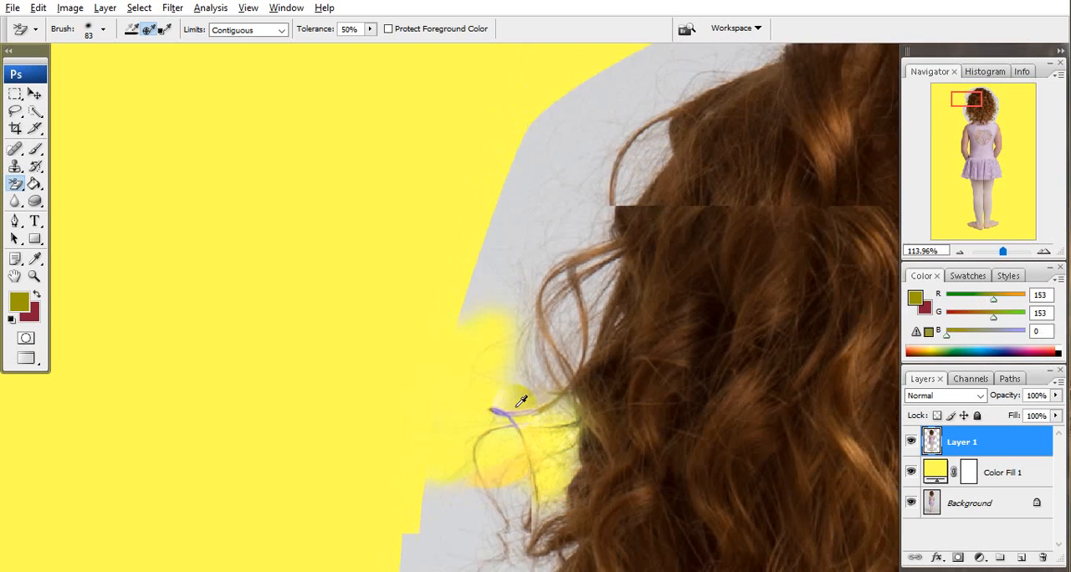
key(space)
drag(480, 387, 331, 317)
key(ctrl+z)
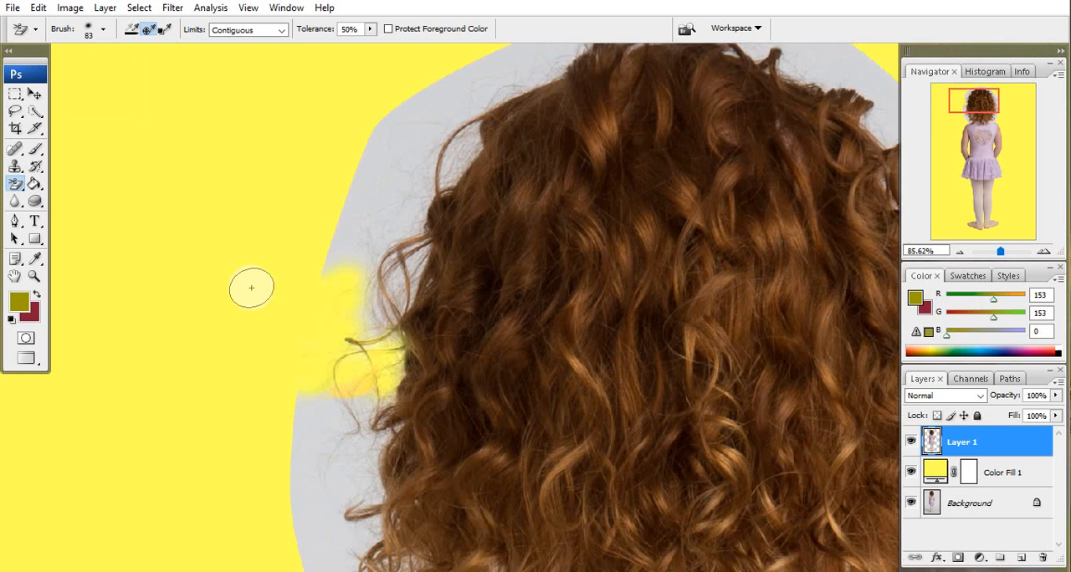
click(101, 30)
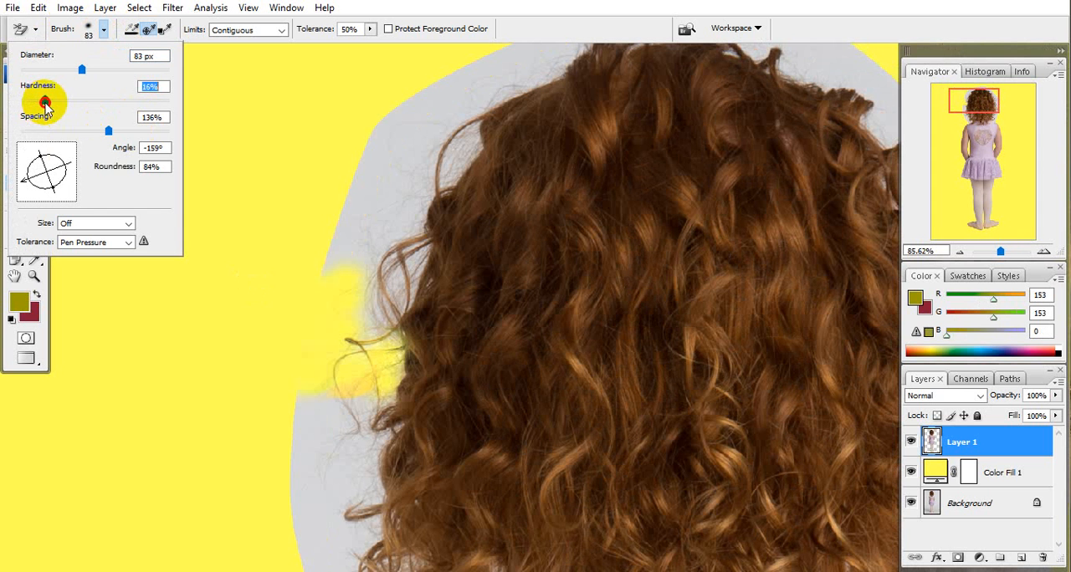
drag(46, 103, 48, 103)
Erase more of the grey backdrop along the hair's left side, above the cleaned curl.
key(space)
mouse_move(307, 193)
mouse_down()
mouse_move(318, 224)
mouse_move(342, 236)
mouse_up()
mouse_move(395, 296)
mouse_down()
mouse_move(394, 233)
mouse_move(371, 261)
mouse_move(387, 306)
mouse_move(412, 259)
mouse_move(342, 340)
mouse_move(363, 277)
mouse_move(361, 313)
mouse_move(335, 259)
mouse_move(408, 455)
mouse_up()
key(space)
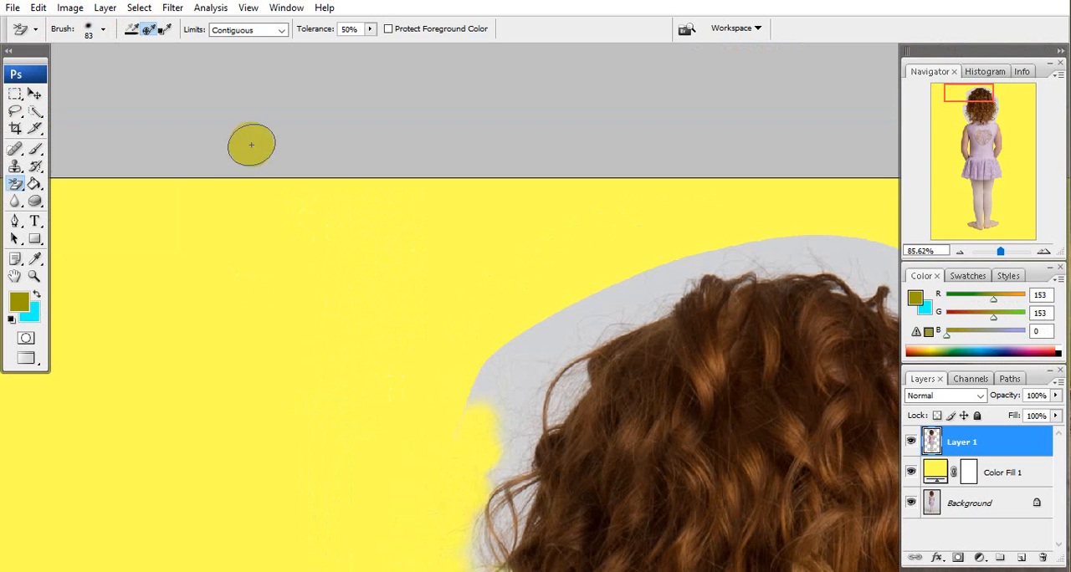
Set the eraser brush to 44% hardness and 97% spacing, and erase the grey backdrop beside the upper-left hair.
click(104, 32)
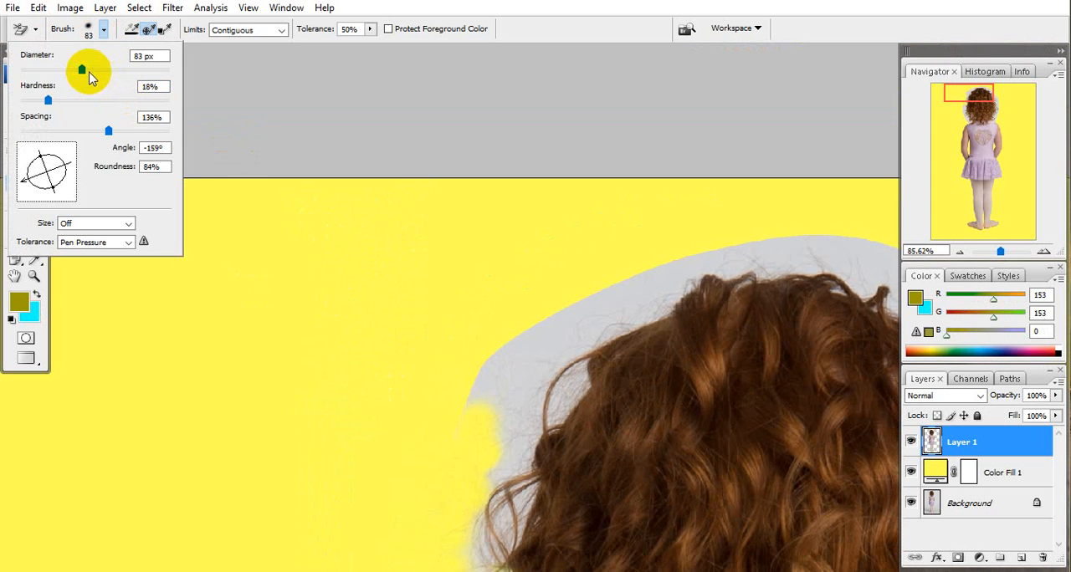
drag(48, 100, 86, 101)
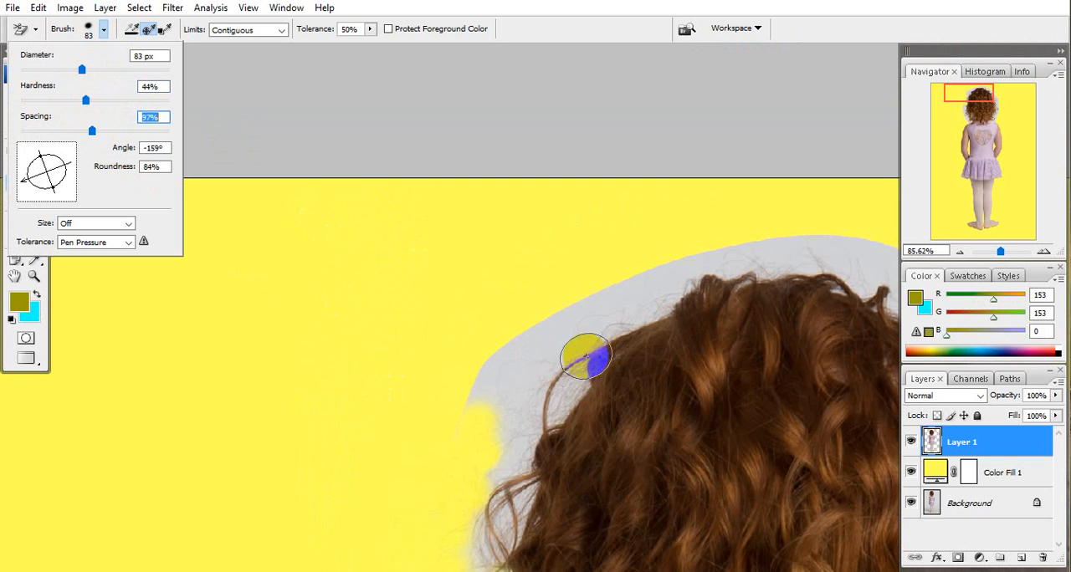
mouse_move(529, 345)
mouse_down()
mouse_move(504, 397)
mouse_move(500, 360)
mouse_move(478, 394)
mouse_move(494, 381)
mouse_move(513, 433)
mouse_move(562, 337)
mouse_move(539, 367)
mouse_move(449, 418)
mouse_move(446, 433)
mouse_move(461, 440)
mouse_move(458, 431)
mouse_move(444, 474)
mouse_up()
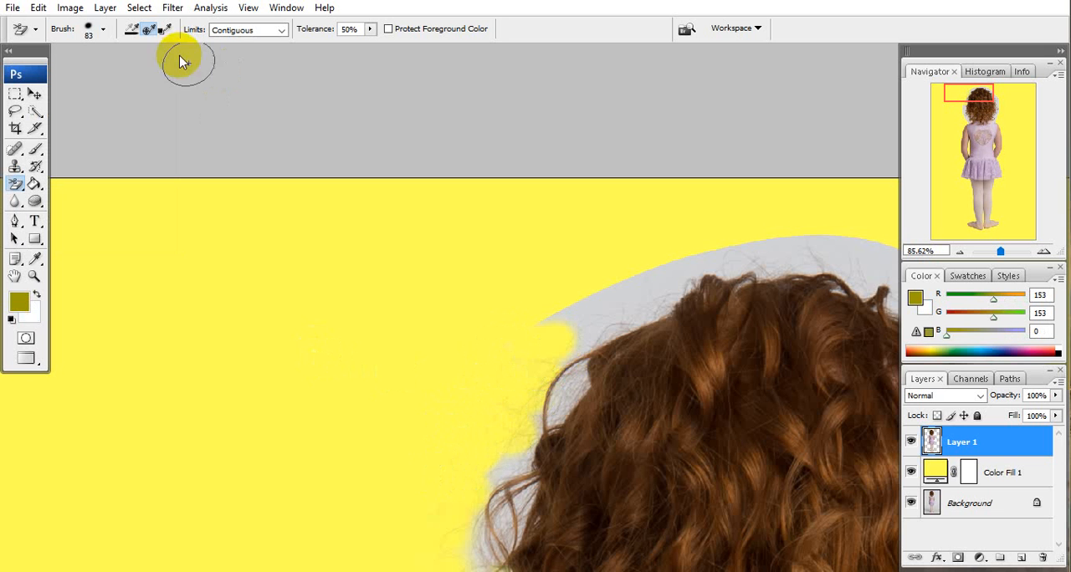
Set the Background Eraser's brush diameter to 121 px and erase the grey backdrop along the upper-left edge of the hair.
click(103, 29)
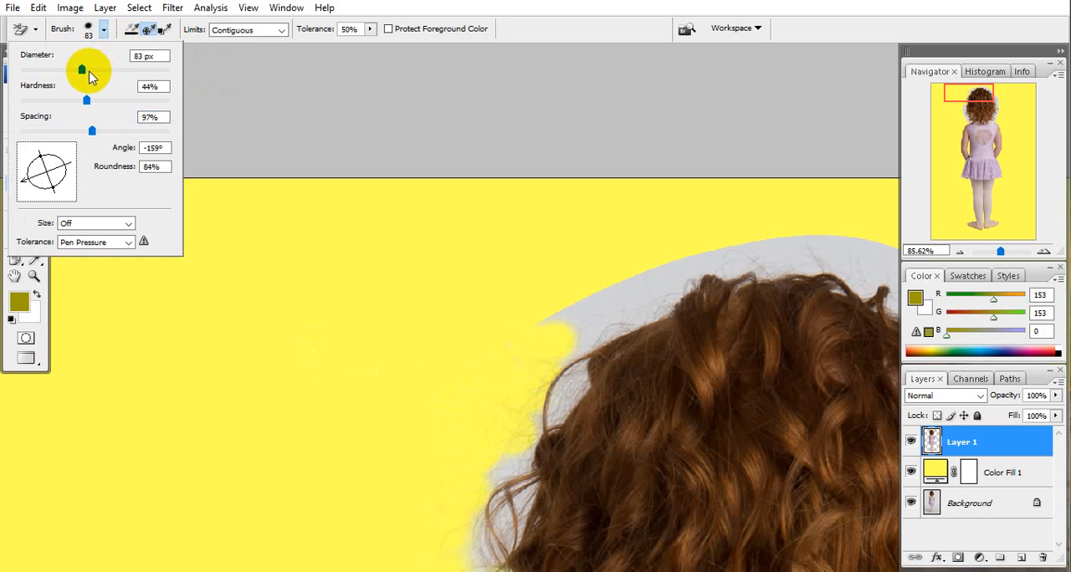
key(space)
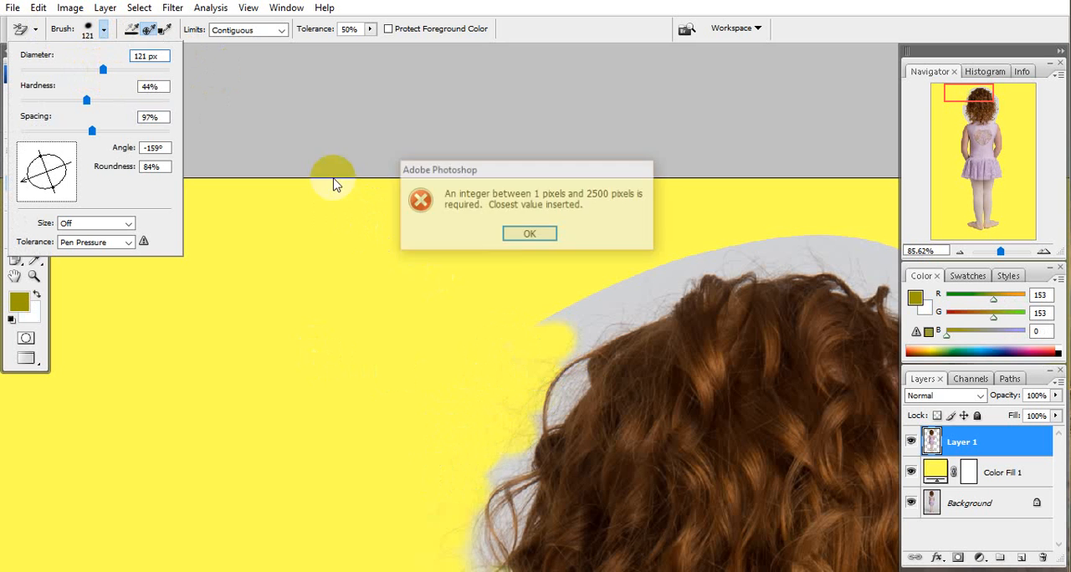
drag(475, 273, 364, 215)
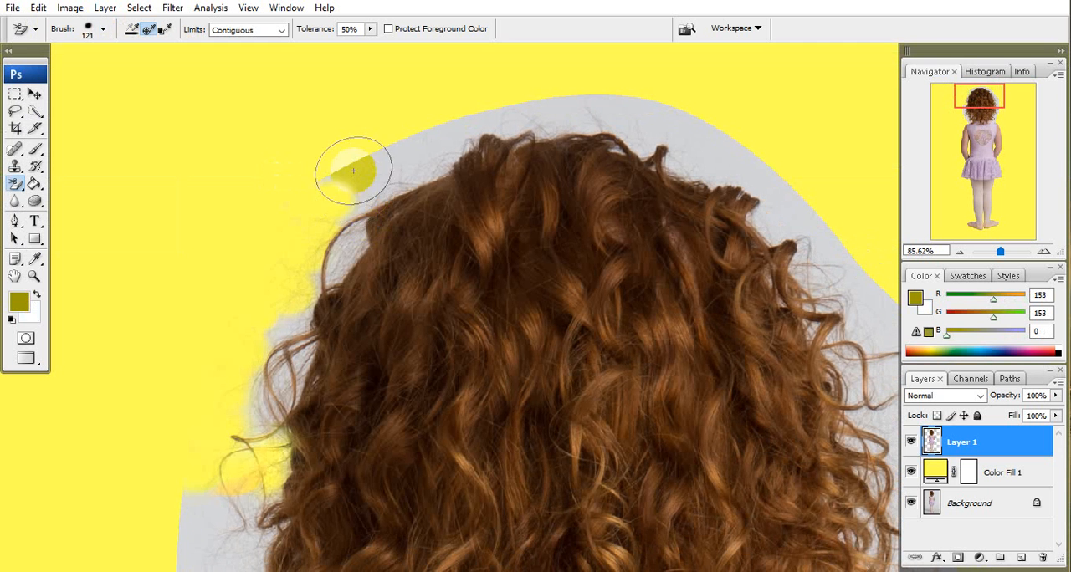
drag(355, 172, 400, 154)
click(361, 190)
mouse_move(360, 190)
mouse_down()
mouse_move(325, 262)
mouse_move(359, 241)
mouse_move(334, 287)
mouse_move(408, 215)
mouse_move(394, 220)
mouse_move(381, 257)
mouse_move(387, 228)
mouse_move(355, 251)
mouse_up()
key(space)
click(388, 201)
key(ctrl+z)
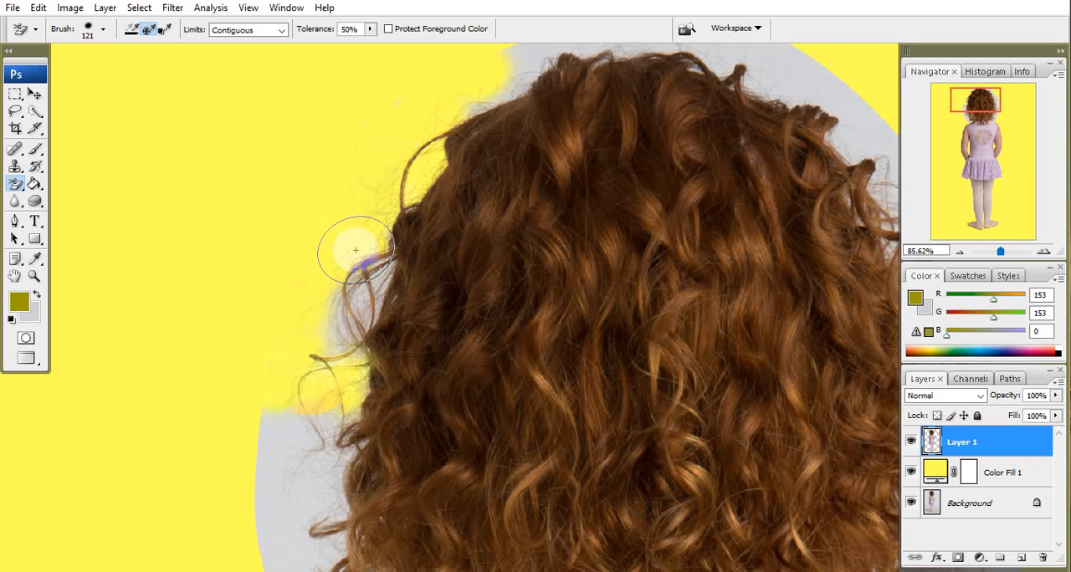
Erase the grey backdrop down the left side of the hair, around the protruding curls above the shoulder.
drag(366, 307, 409, 215)
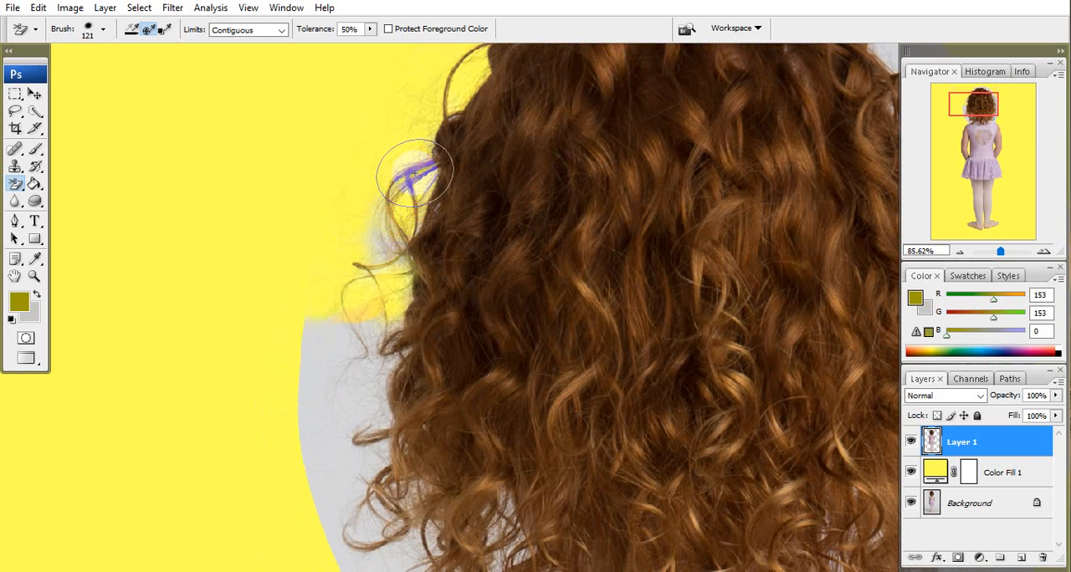
scroll(413, 177, down, 3)
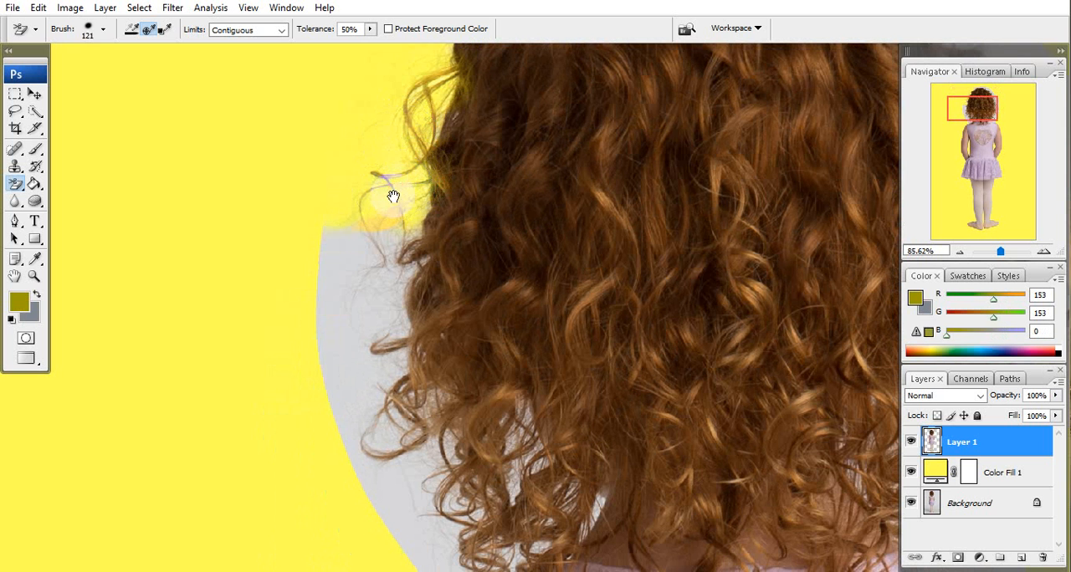
scroll(393, 196, down, 3)
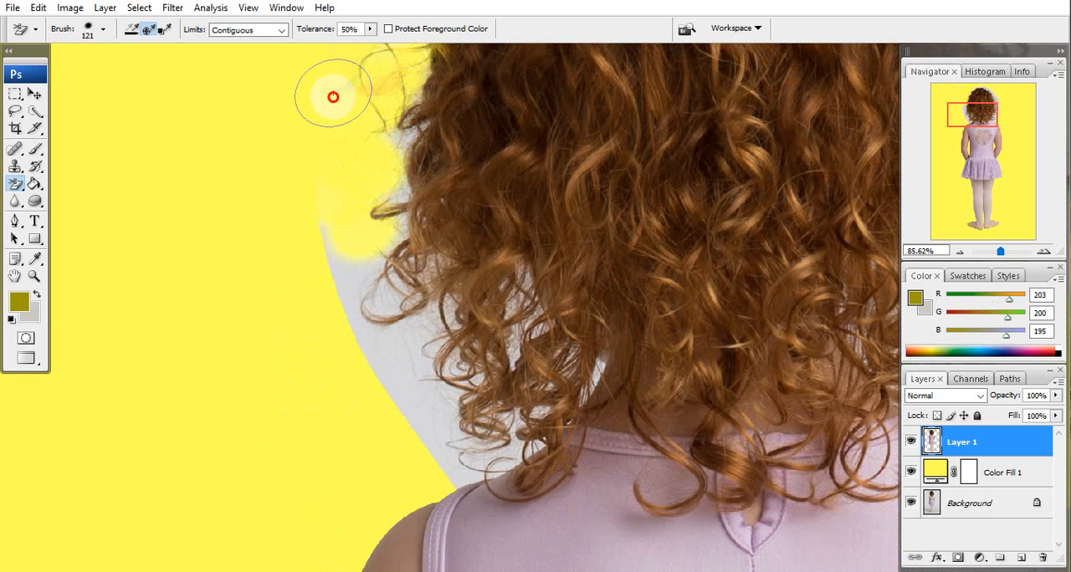
scroll(350, 158, up, 3)
scroll(358, 226, down, 2)
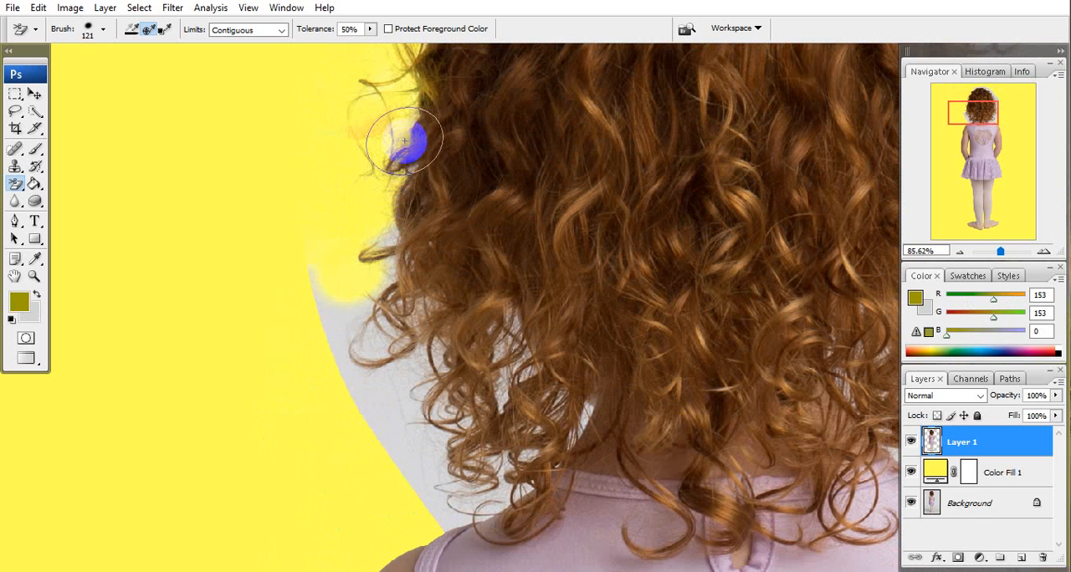
scroll(399, 176, down, 3)
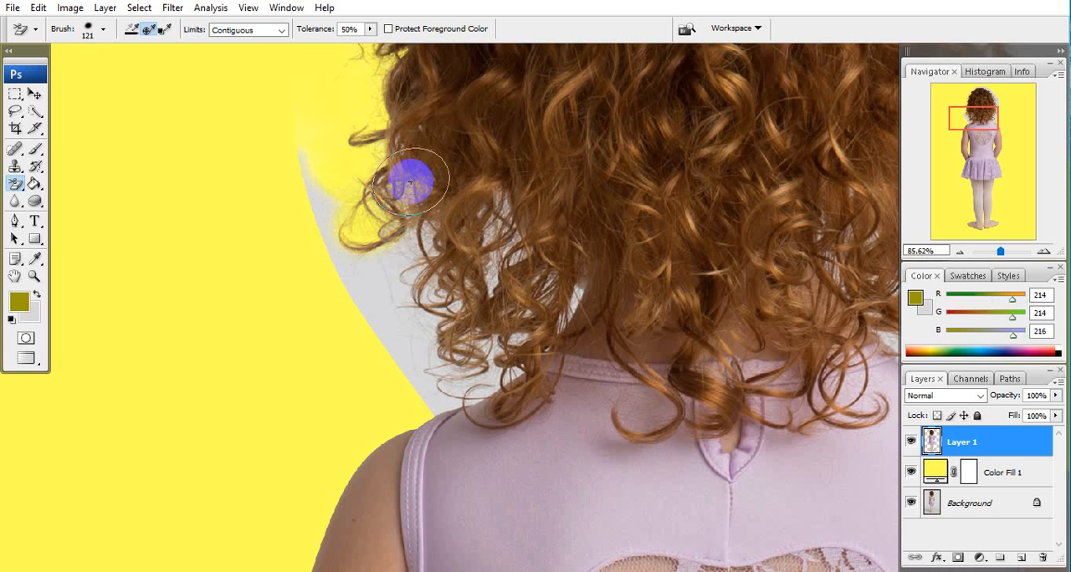
Erase the grey backdrop inside and around the looping curls at the hair's lower left.
mouse_move(410, 182)
mouse_down()
mouse_move(407, 210)
mouse_move(378, 198)
mouse_move(381, 179)
mouse_up()
mouse_move(404, 253)
mouse_down()
mouse_move(411, 212)
mouse_move(435, 193)
mouse_move(437, 208)
mouse_move(397, 246)
mouse_move(428, 182)
mouse_move(421, 205)
mouse_up()
click(405, 248)
mouse_move(421, 324)
mouse_down()
mouse_move(425, 208)
mouse_move(398, 284)
mouse_move(404, 328)
mouse_up()
click(425, 148)
click(402, 233)
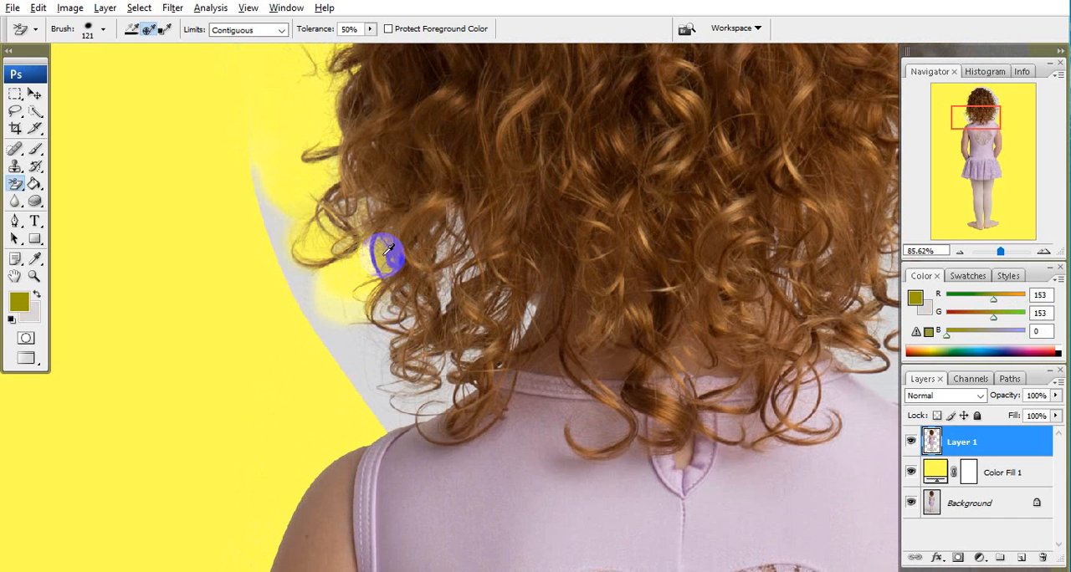
key(alt+space)
click(132, 151)
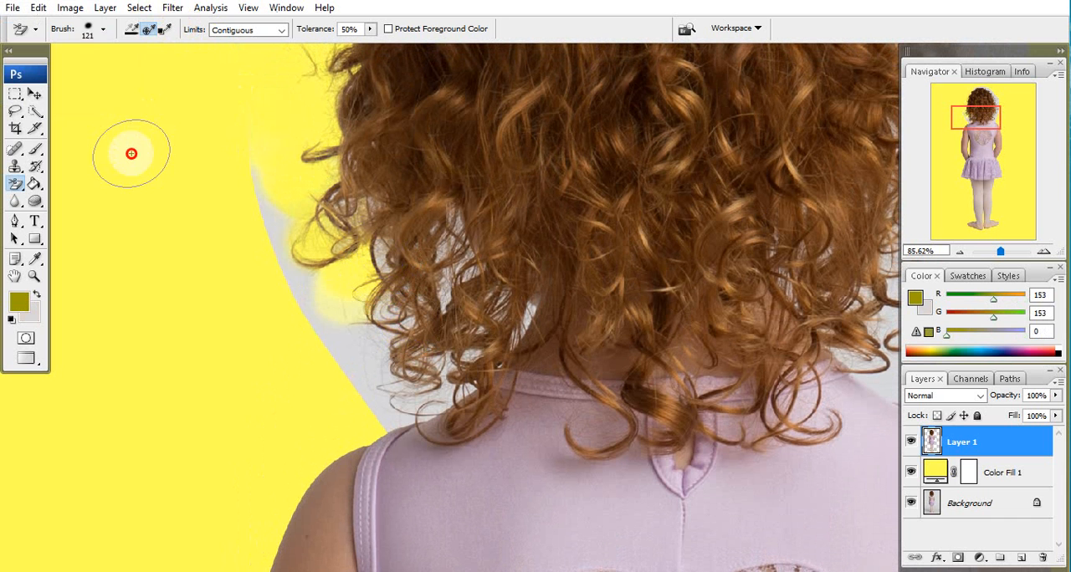
Set the eraser brush hardness to 24%, reduce its spacing, and erase the outer grey strip beside the lower-left curls.
click(103, 32)
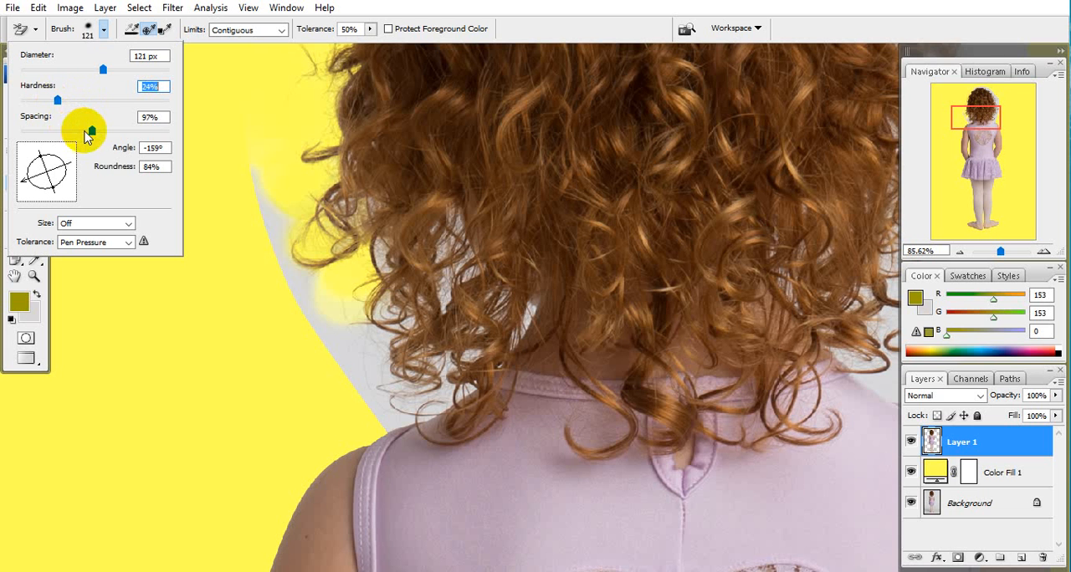
drag(89, 132, 76, 132)
drag(266, 217, 306, 321)
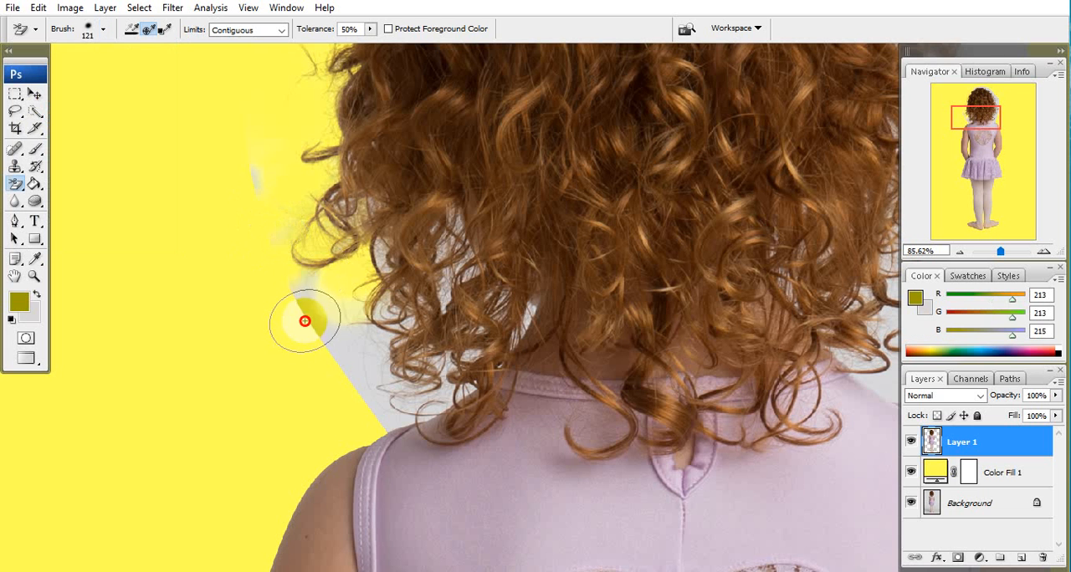
click(264, 201)
mouse_move(393, 259)
mouse_down()
mouse_move(397, 280)
mouse_move(382, 251)
mouse_move(358, 403)
mouse_up()
click(381, 254)
Reduce the eraser brush to 20 px and erase the grey patches in the inner gap between the lower-left curls.
scroll(394, 311, down, 1)
scroll(380, 242, up, 3)
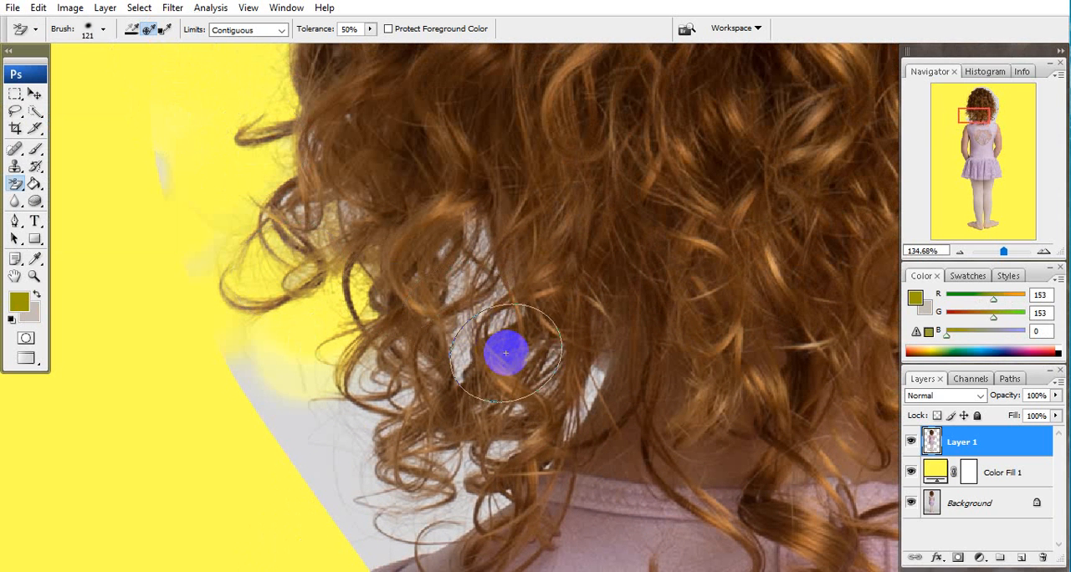
mouse_move(550, 453)
mouse_down()
mouse_move(477, 462)
mouse_move(452, 449)
mouse_up()
key(bracketleft)
key(bracketleft)
key(bracketleft)
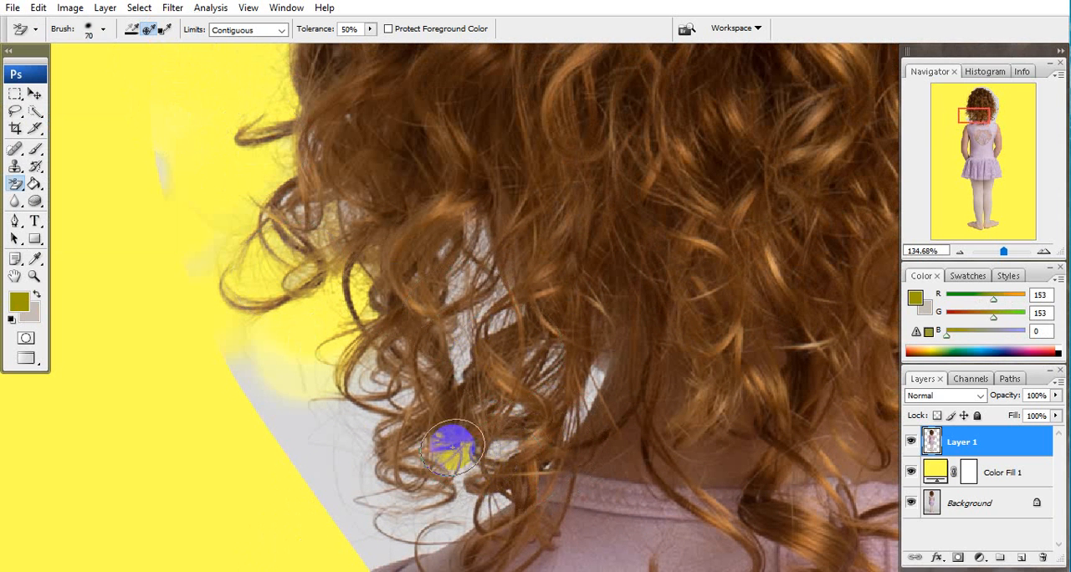
mouse_move(306, 363)
mouse_down()
mouse_move(292, 430)
mouse_move(219, 467)
mouse_up()
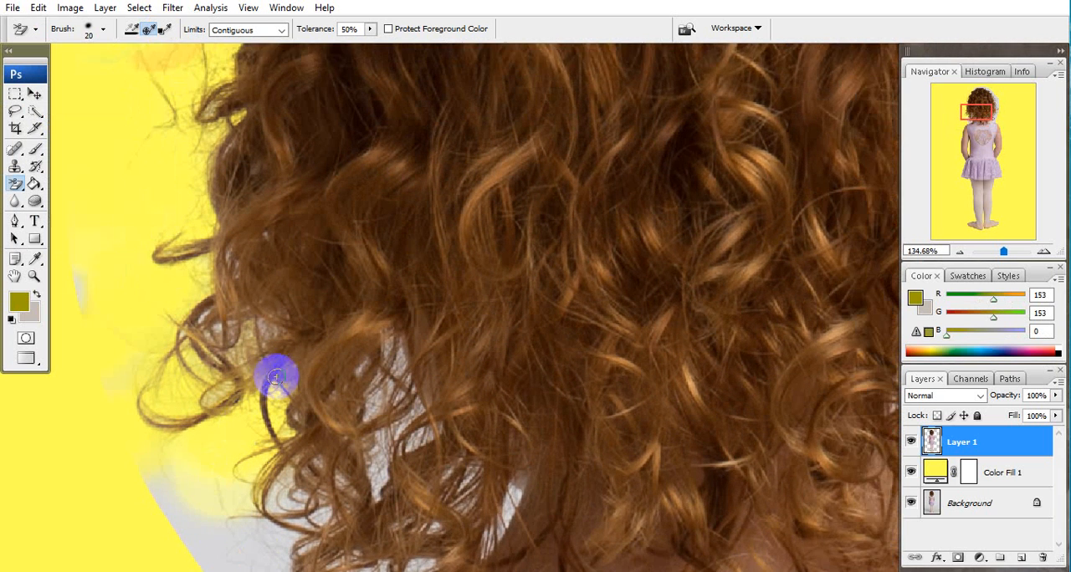
scroll(279, 375, up, 2)
drag(283, 377, 163, 336)
drag(305, 353, 316, 356)
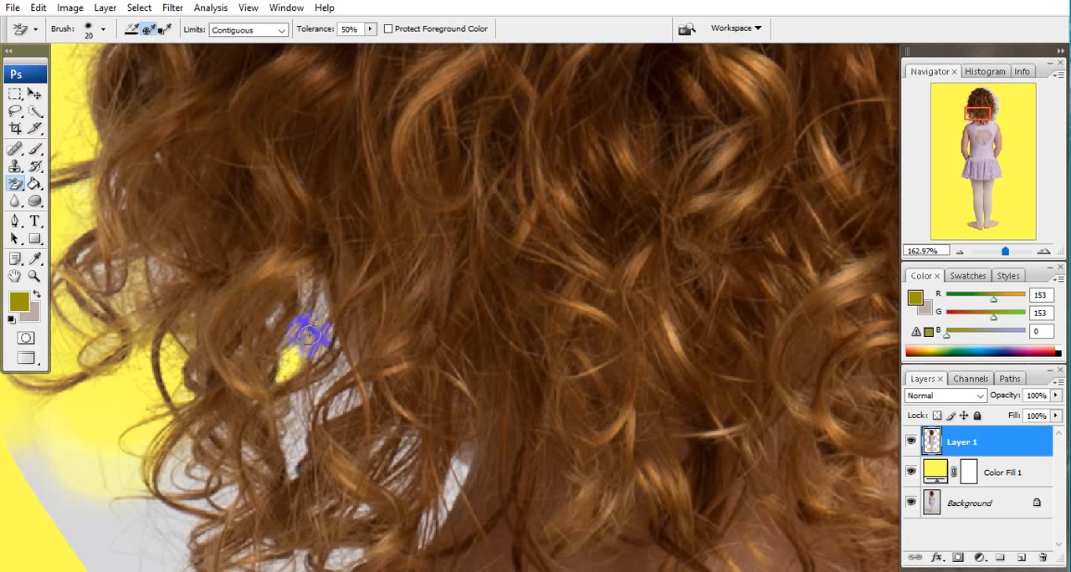
drag(316, 307, 303, 315)
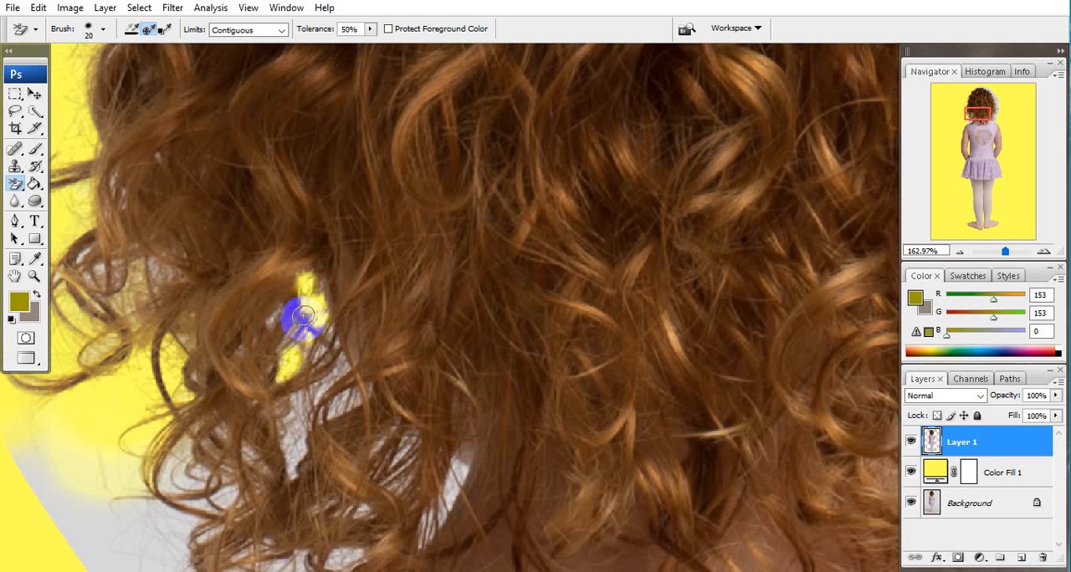
click(272, 318)
mouse_move(307, 424)
mouse_down()
mouse_move(334, 316)
mouse_move(323, 357)
mouse_up()
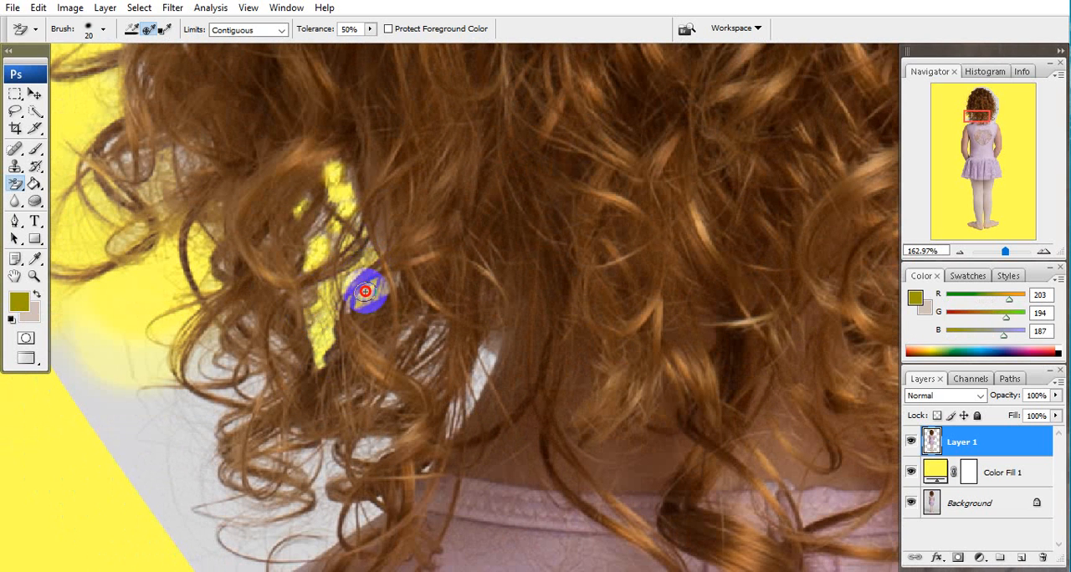
mouse_move(358, 309)
mouse_down()
mouse_move(326, 309)
mouse_move(315, 324)
mouse_move(390, 368)
mouse_up()
Erase the remaining grey inside the outermost curl loops on the hair's left side.
drag(301, 292, 397, 437)
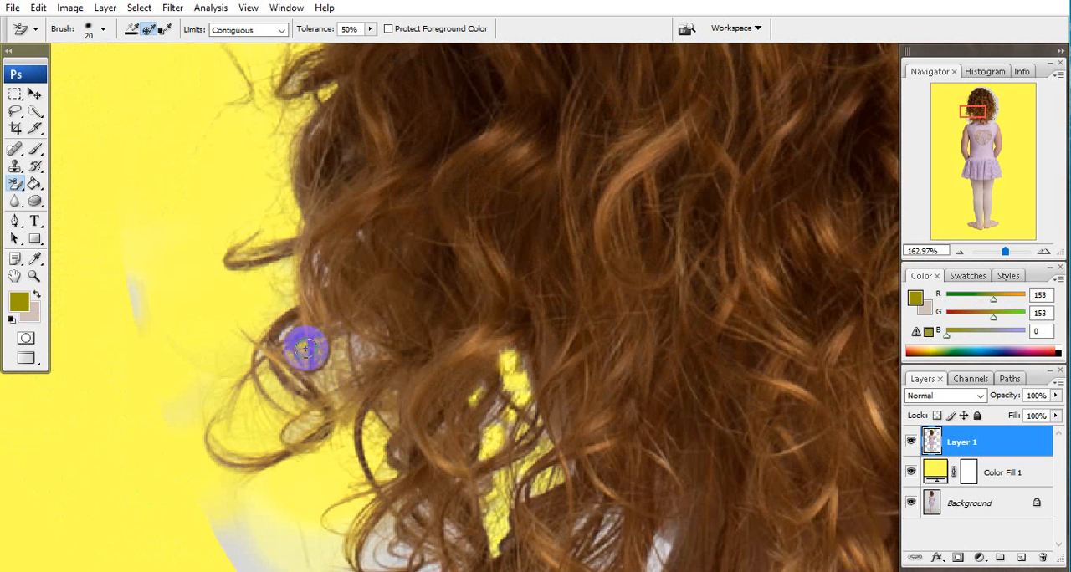
mouse_move(306, 348)
mouse_down()
mouse_move(279, 331)
mouse_move(277, 366)
mouse_move(265, 361)
mouse_move(373, 335)
mouse_move(369, 352)
mouse_move(339, 369)
mouse_up()
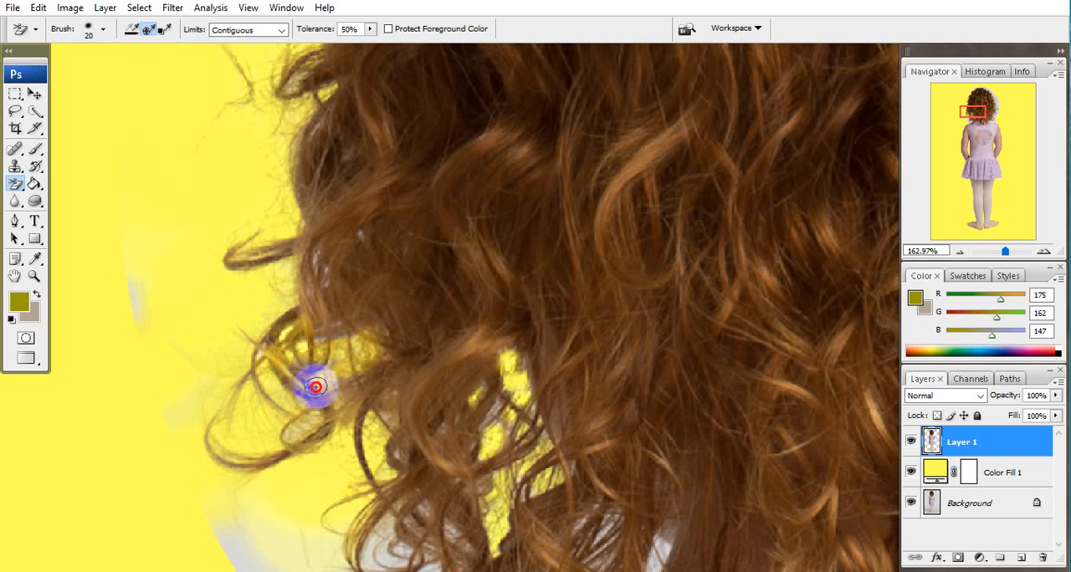
drag(365, 467, 333, 261)
mouse_move(360, 318)
mouse_down()
mouse_move(341, 371)
mouse_move(332, 352)
mouse_move(391, 396)
mouse_move(353, 367)
mouse_move(381, 312)
mouse_move(387, 351)
mouse_move(419, 341)
mouse_move(397, 285)
mouse_up()
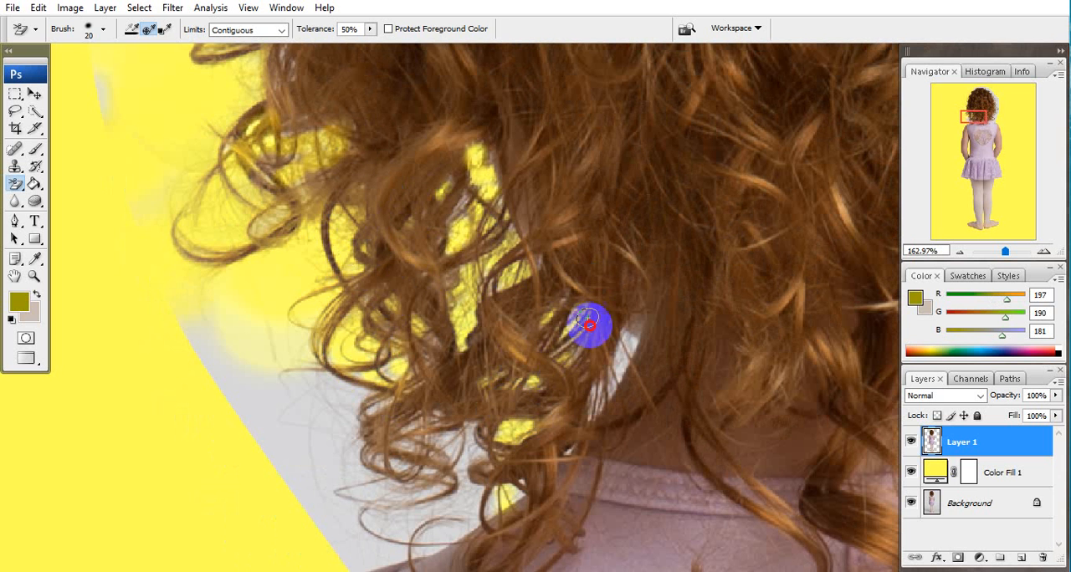
Erase the grey showing through the curls beside the neck and just above the left shoulder.
mouse_move(611, 328)
mouse_down()
mouse_move(602, 421)
mouse_move(593, 393)
mouse_move(580, 396)
mouse_move(619, 340)
mouse_move(609, 393)
mouse_move(559, 406)
mouse_up()
mouse_move(542, 467)
mouse_down()
mouse_move(627, 275)
mouse_move(649, 267)
mouse_up()
mouse_move(579, 296)
mouse_down()
mouse_move(579, 217)
mouse_move(577, 293)
mouse_move(600, 227)
mouse_move(607, 298)
mouse_move(631, 282)
mouse_move(640, 290)
mouse_move(604, 201)
mouse_move(600, 246)
mouse_move(605, 188)
mouse_move(616, 202)
mouse_move(604, 170)
mouse_move(580, 221)
mouse_move(628, 202)
mouse_move(664, 116)
mouse_move(703, 119)
mouse_move(676, 110)
mouse_move(682, 136)
mouse_move(657, 84)
mouse_move(617, 101)
mouse_move(574, 202)
mouse_up()
mouse_move(539, 241)
mouse_down()
mouse_move(537, 288)
mouse_move(560, 175)
mouse_move(572, 194)
mouse_move(561, 250)
mouse_move(557, 179)
mouse_move(508, 182)
mouse_move(495, 151)
mouse_move(482, 248)
mouse_move(503, 164)
mouse_move(468, 164)
mouse_move(523, 336)
mouse_move(504, 202)
mouse_move(542, 186)
mouse_move(502, 320)
mouse_move(456, 256)
mouse_move(565, 336)
mouse_up()
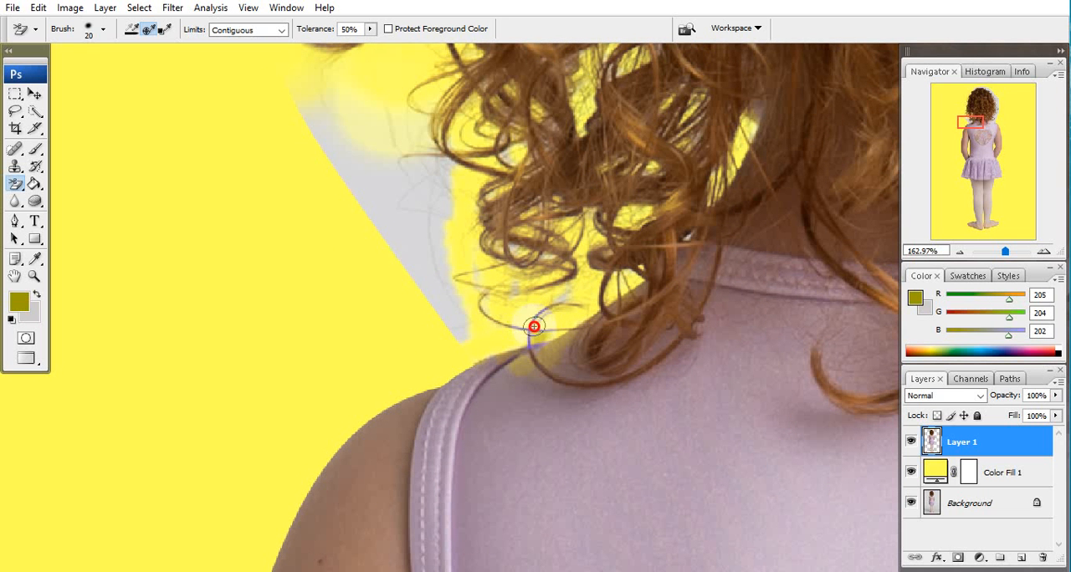
Erase part of the grey wedge between the lowest left curls and the shoulder, working around the fine strands.
drag(547, 304, 402, 291)
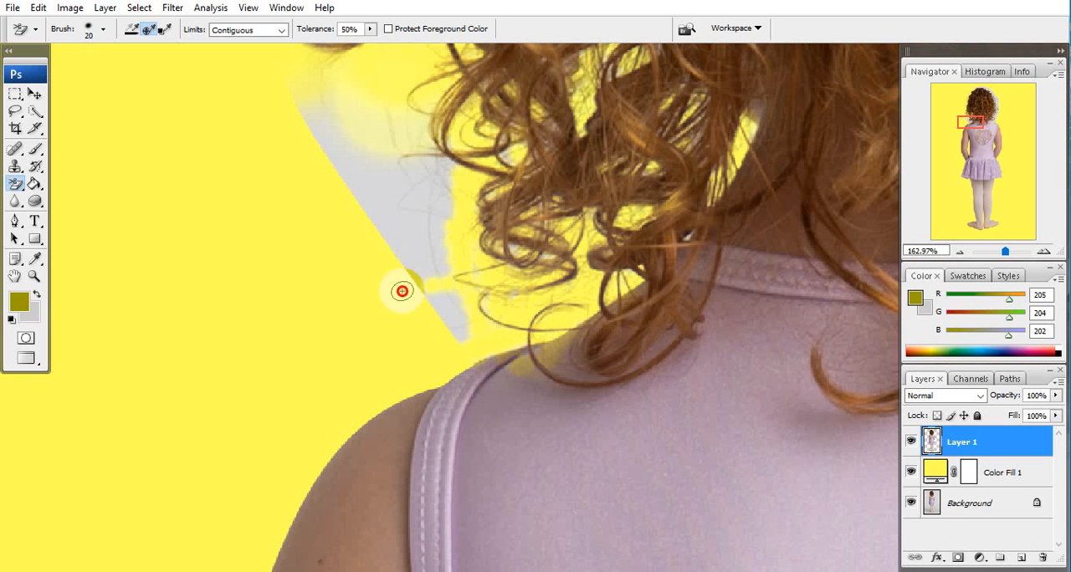
mouse_move(511, 226)
mouse_down()
mouse_move(522, 274)
mouse_move(552, 212)
mouse_move(677, 119)
mouse_move(705, 174)
mouse_move(689, 143)
mouse_move(648, 164)
mouse_up()
scroll(648, 164, up, 3)
mouse_move(610, 301)
mouse_down()
mouse_move(594, 344)
mouse_move(605, 323)
mouse_move(597, 287)
mouse_move(613, 281)
mouse_move(627, 290)
mouse_move(619, 305)
mouse_move(574, 308)
mouse_move(557, 333)
mouse_move(513, 238)
mouse_move(545, 254)
mouse_move(601, 246)
mouse_move(624, 181)
mouse_up()
scroll(624, 290, down, 2)
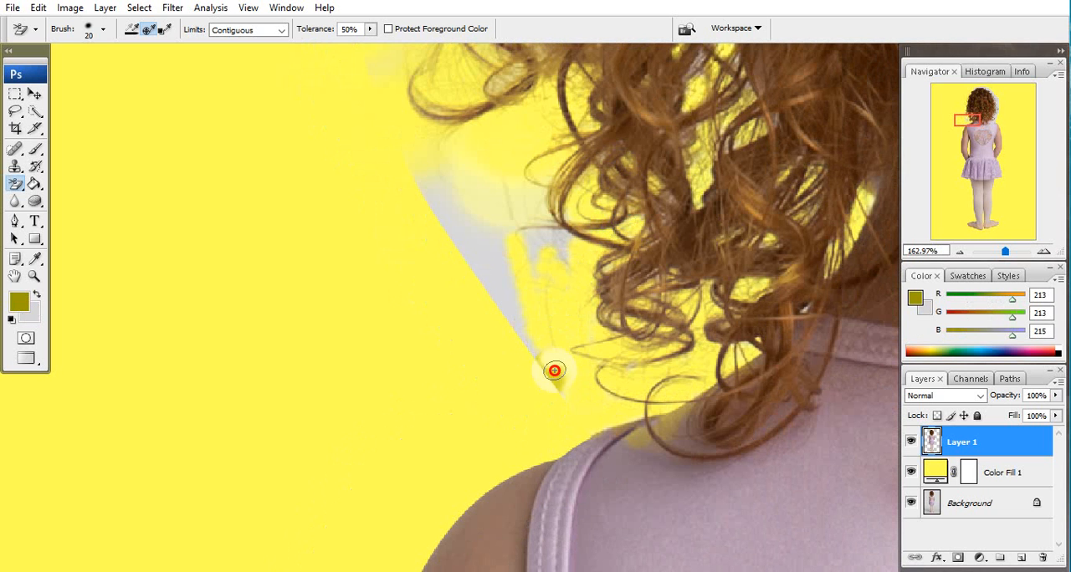
mouse_move(561, 395)
mouse_down()
mouse_move(506, 259)
mouse_move(527, 281)
mouse_move(544, 334)
mouse_up()
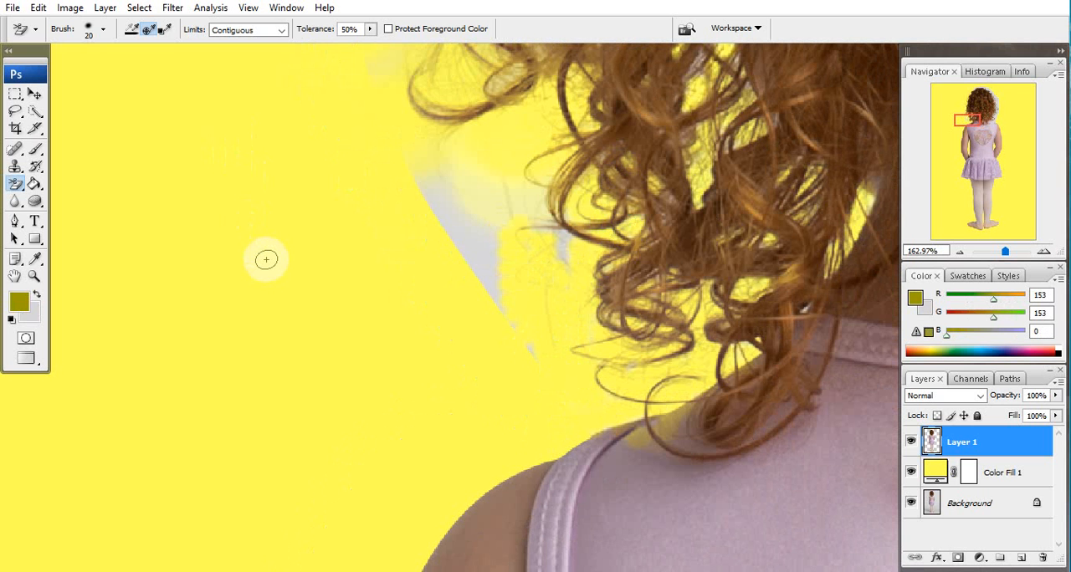
Enlarge the eraser brush to 90 px and clear the leftover grey wedge and specks left of the lower curls.
key(bracketright)
key(bracketright)
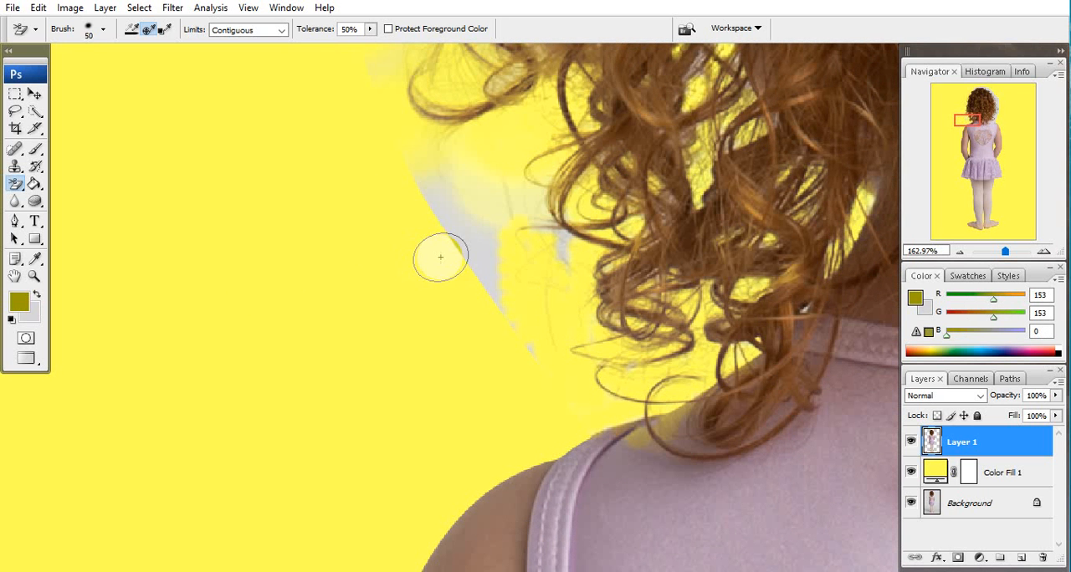
key(bracketright)
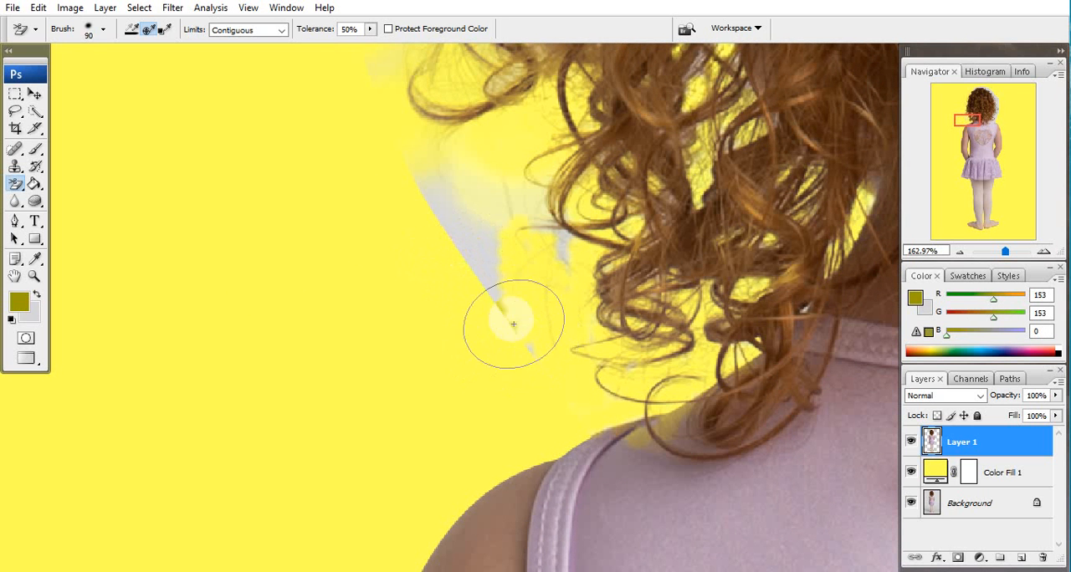
mouse_move(514, 323)
mouse_down()
mouse_move(475, 237)
mouse_move(478, 276)
mouse_move(436, 159)
mouse_move(506, 176)
mouse_up()
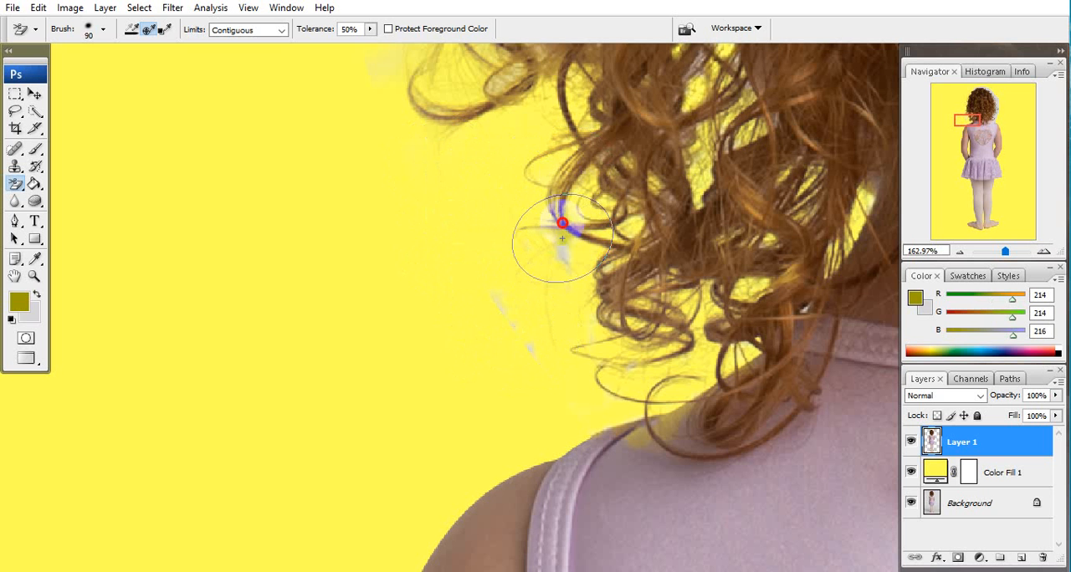
mouse_move(562, 224)
mouse_down()
mouse_move(562, 179)
mouse_move(553, 291)
mouse_move(545, 272)
mouse_move(515, 295)
mouse_move(495, 334)
mouse_move(553, 386)
mouse_move(540, 331)
mouse_move(531, 358)
mouse_move(660, 251)
mouse_move(623, 277)
mouse_move(609, 321)
mouse_move(680, 184)
mouse_move(606, 296)
mouse_move(623, 168)
mouse_up()
mouse_move(459, 201)
mouse_down()
mouse_move(299, 416)
mouse_move(347, 273)
mouse_move(388, 210)
mouse_move(378, 209)
mouse_move(555, 241)
mouse_move(551, 231)
mouse_move(455, 255)
mouse_up()
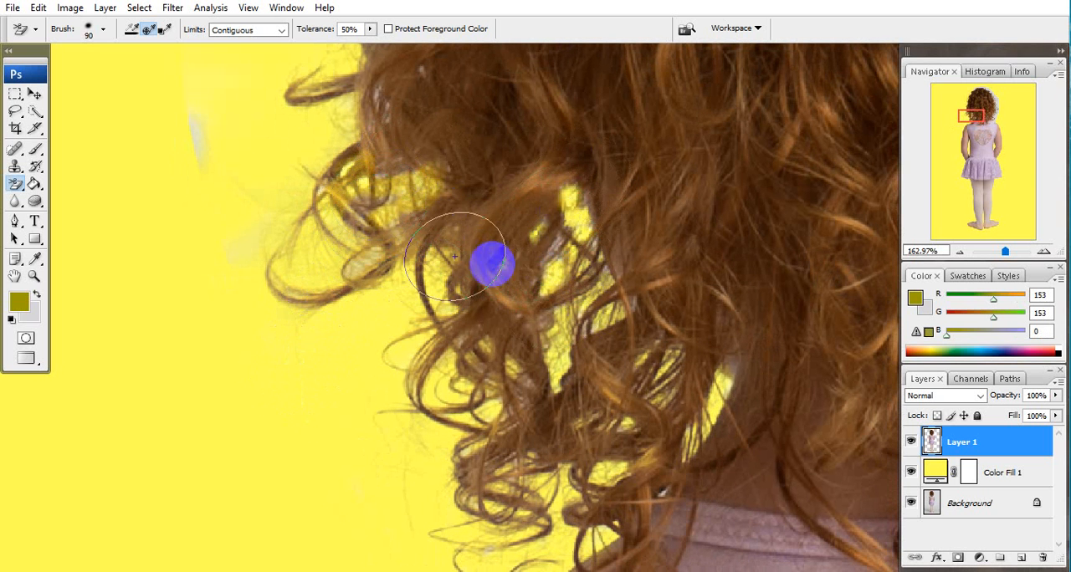
drag(194, 88, 568, 243)
mouse_move(568, 327)
mouse_down()
mouse_move(567, 290)
mouse_move(576, 341)
mouse_move(602, 366)
mouse_move(595, 371)
mouse_move(611, 397)
mouse_move(623, 332)
mouse_move(563, 259)
mouse_move(580, 355)
mouse_move(585, 322)
mouse_up()
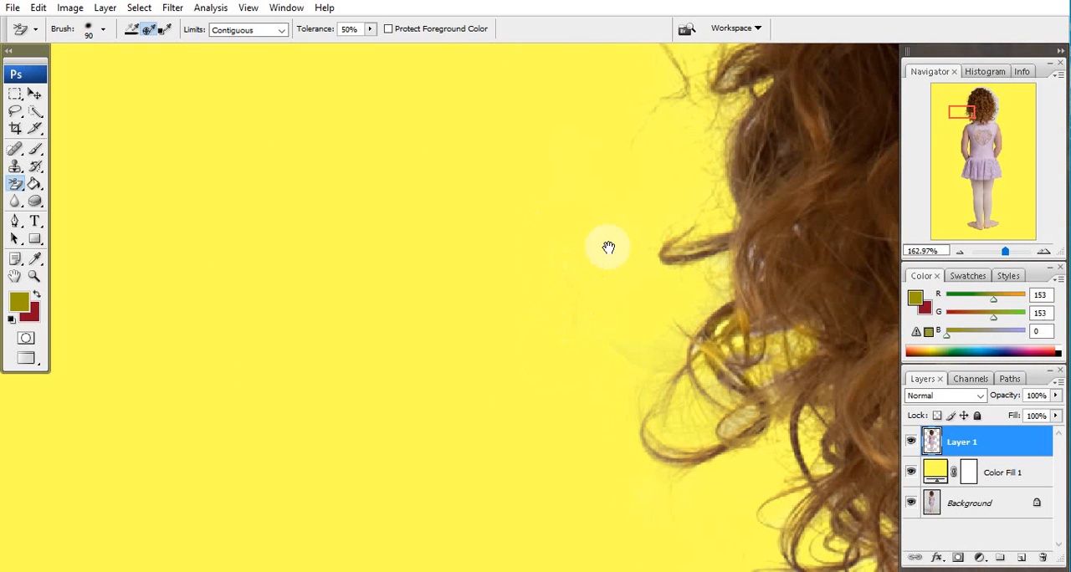
Erase the grey backdrop along the top-left of the head, around the flyaway hairs.
mouse_move(605, 244)
mouse_down()
mouse_move(547, 193)
mouse_move(524, 220)
mouse_move(476, 341)
mouse_up()
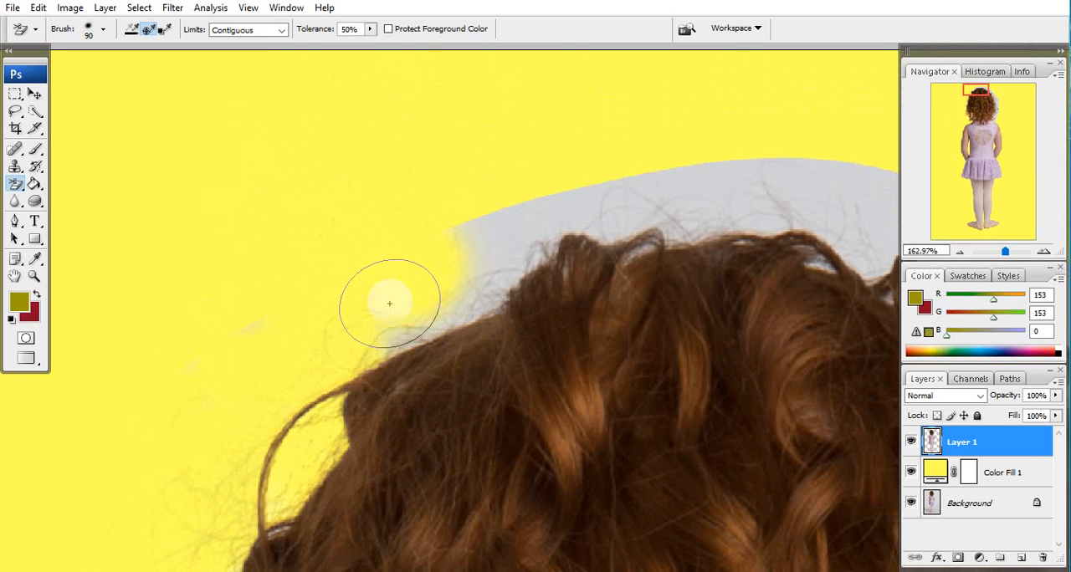
mouse_move(406, 337)
mouse_down()
mouse_move(471, 299)
mouse_move(505, 235)
mouse_move(516, 238)
mouse_move(445, 253)
mouse_move(475, 249)
mouse_move(458, 285)
mouse_move(468, 297)
mouse_move(416, 332)
mouse_up()
drag(513, 249, 431, 295)
mouse_move(116, 325)
mouse_down()
mouse_move(502, 296)
mouse_move(529, 279)
mouse_up()
mouse_move(607, 338)
mouse_down()
mouse_move(535, 354)
mouse_move(569, 340)
mouse_move(531, 333)
mouse_up()
drag(858, 159, 346, 306)
Erase the grey backdrop over the crown and down toward the hair's upper-right side, undoing a bad stroke.
mouse_move(276, 344)
mouse_down()
mouse_move(297, 344)
mouse_move(406, 265)
mouse_up()
mouse_move(390, 313)
mouse_down()
mouse_move(578, 280)
mouse_move(351, 275)
mouse_move(760, 298)
mouse_move(449, 296)
mouse_move(352, 311)
mouse_move(404, 328)
mouse_move(389, 333)
mouse_move(423, 349)
mouse_move(237, 393)
mouse_move(344, 374)
mouse_move(303, 383)
mouse_move(335, 352)
mouse_up()
key(space)
mouse_move(664, 357)
mouse_down()
mouse_move(512, 296)
mouse_move(634, 321)
mouse_move(591, 320)
mouse_move(627, 318)
mouse_move(510, 280)
mouse_move(469, 301)
mouse_move(428, 296)
mouse_move(432, 310)
mouse_move(396, 282)
mouse_move(413, 285)
mouse_move(389, 233)
mouse_up()
key(ctrl+z)
key(space)
mouse_move(765, 379)
mouse_down()
mouse_move(684, 267)
mouse_move(680, 332)
mouse_move(655, 367)
mouse_move(588, 264)
mouse_move(493, 220)
mouse_up()
key(space)
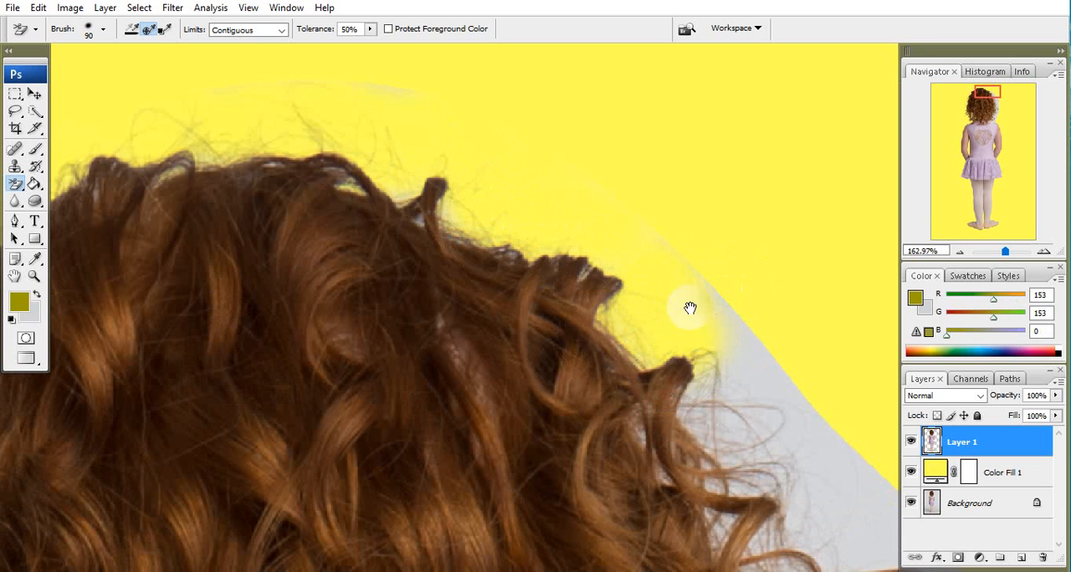
Erase the grey backdrop around the upper-right curls and flyaway strands, undoing the strokes that eat into the hair.
drag(689, 306, 617, 210)
mouse_move(550, 120)
mouse_down()
mouse_move(604, 208)
mouse_move(549, 281)
mouse_move(534, 260)
mouse_move(493, 263)
mouse_move(503, 261)
mouse_move(491, 288)
mouse_move(485, 263)
mouse_move(490, 305)
mouse_move(421, 86)
mouse_move(454, 154)
mouse_move(605, 359)
mouse_move(536, 274)
mouse_move(575, 325)
mouse_move(556, 318)
mouse_move(557, 331)
mouse_move(695, 322)
mouse_move(693, 303)
mouse_move(697, 386)
mouse_move(608, 408)
mouse_move(585, 282)
mouse_move(559, 290)
mouse_move(541, 332)
mouse_move(554, 305)
mouse_up()
key(ctrl+z)
click(558, 324)
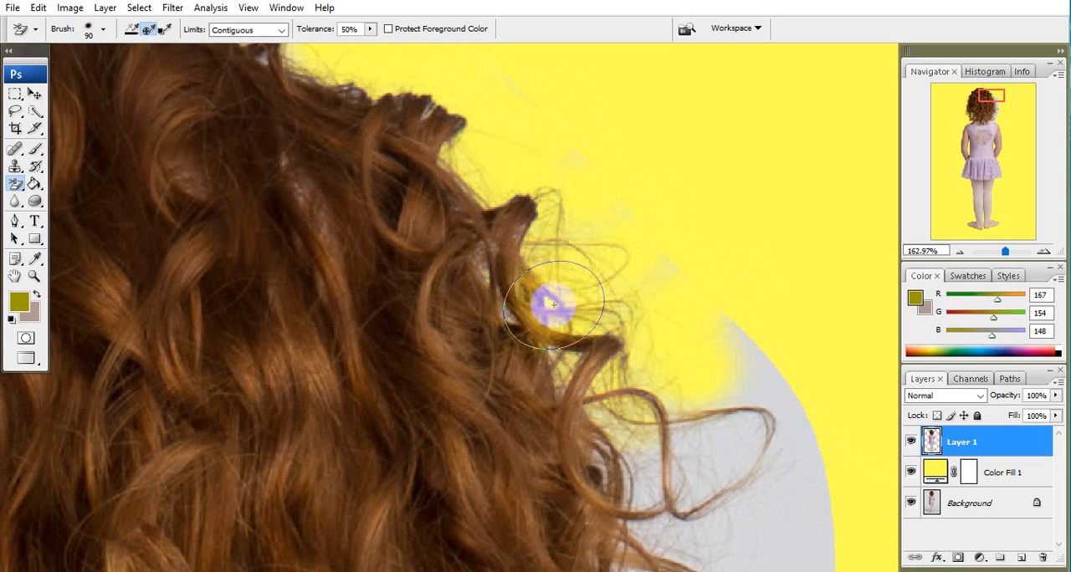
key(ctrl+z)
drag(742, 366, 620, 417)
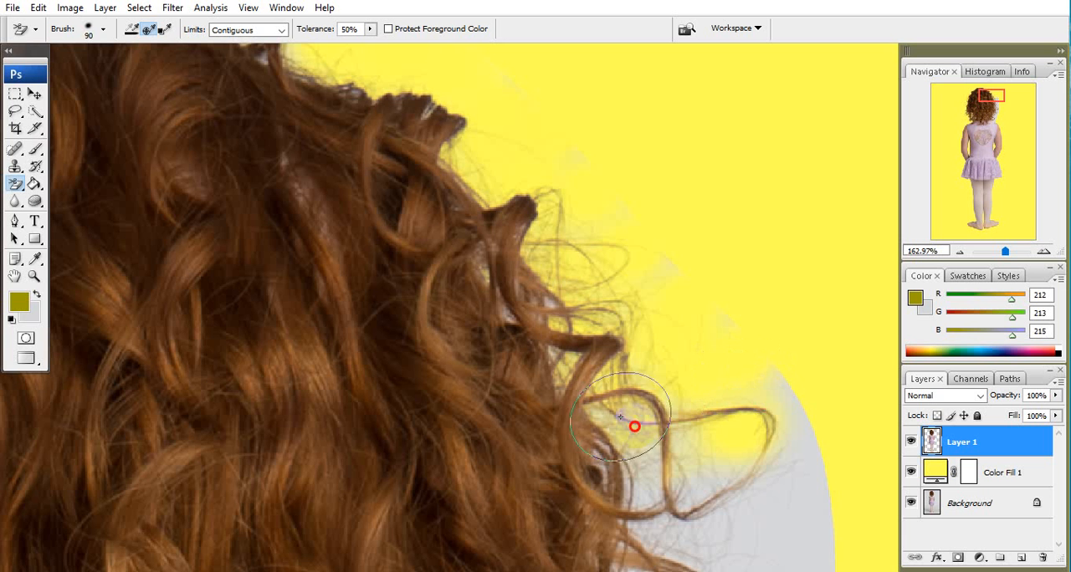
click(508, 298)
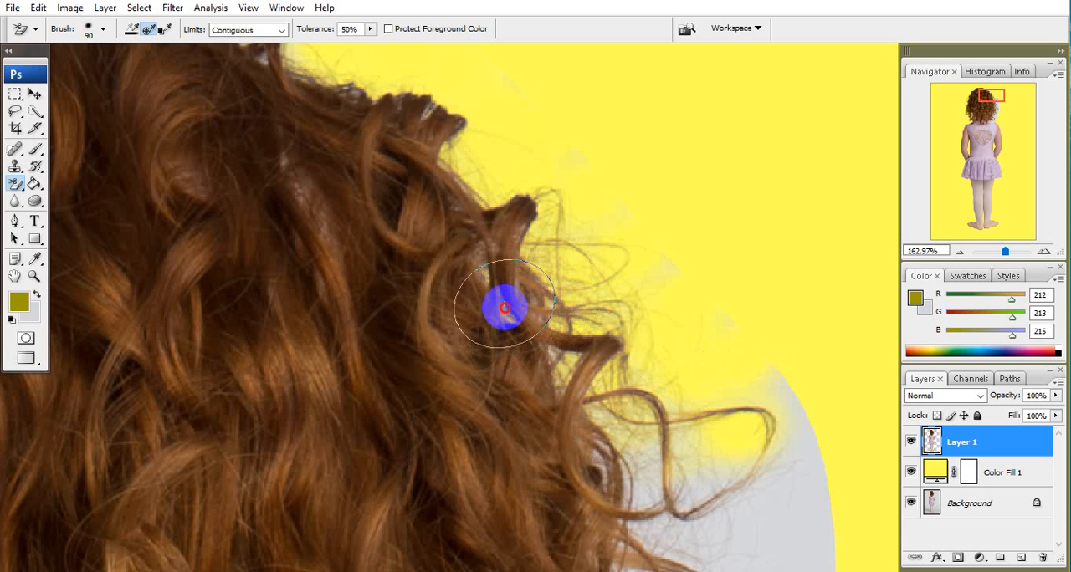
click(656, 277)
Erase the grey backdrop inside and around the long looping curl on the hair's right side and down its outer edge.
mouse_move(664, 235)
mouse_down()
mouse_move(627, 215)
mouse_move(615, 121)
mouse_up()
mouse_move(598, 304)
mouse_down()
mouse_move(590, 252)
mouse_move(584, 288)
mouse_move(562, 262)
mouse_move(527, 285)
mouse_move(544, 289)
mouse_move(554, 259)
mouse_up()
mouse_move(522, 112)
mouse_down()
mouse_move(497, 162)
mouse_move(471, 148)
mouse_move(440, 77)
mouse_move(741, 197)
mouse_move(643, 275)
mouse_move(575, 381)
mouse_move(594, 340)
mouse_move(757, 342)
mouse_move(771, 188)
mouse_move(725, 176)
mouse_up()
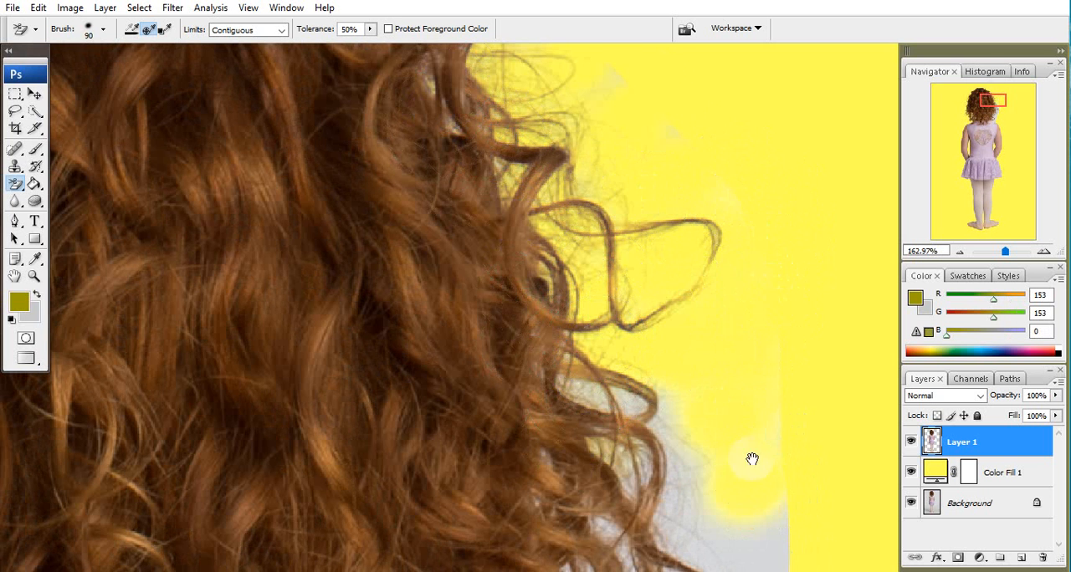
drag(752, 459, 743, 300)
mouse_move(688, 263)
mouse_down()
mouse_move(612, 231)
mouse_move(605, 251)
mouse_move(554, 215)
mouse_move(538, 179)
mouse_move(630, 348)
mouse_move(605, 217)
mouse_move(662, 290)
mouse_move(655, 296)
mouse_move(745, 386)
mouse_move(742, 160)
mouse_up()
Erase the grey gaps within and beside the curls halfway down the hair's right side.
drag(759, 501, 742, 154)
mouse_move(732, 95)
mouse_down()
mouse_move(736, 121)
mouse_move(641, 203)
mouse_move(640, 48)
mouse_move(650, 292)
mouse_move(672, 239)
mouse_move(721, 303)
mouse_move(745, 245)
mouse_up()
click(737, 241)
click(744, 325)
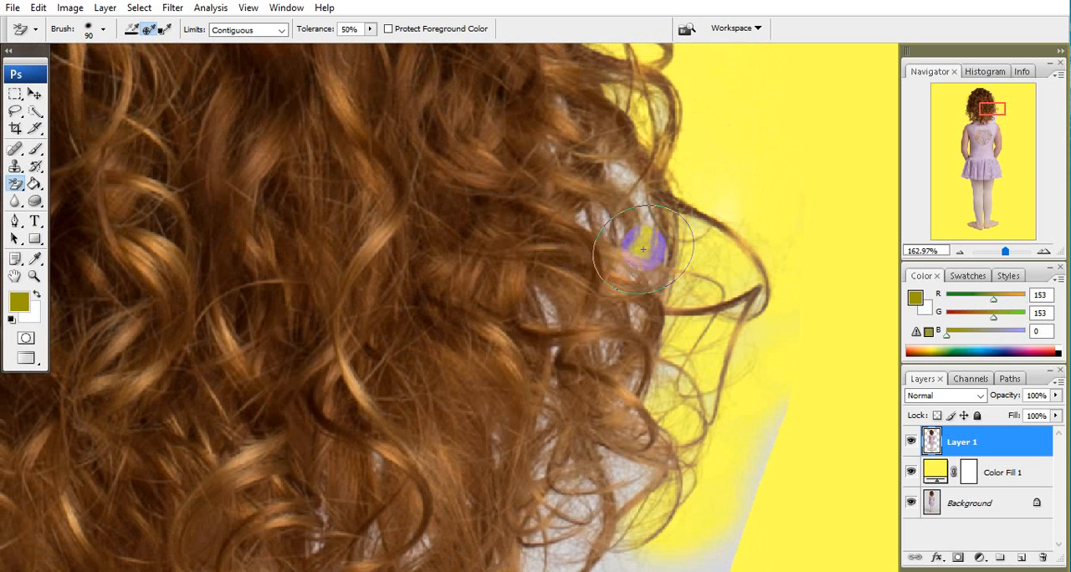
mouse_move(620, 210)
mouse_down()
mouse_move(605, 151)
mouse_move(572, 207)
mouse_move(647, 281)
mouse_up()
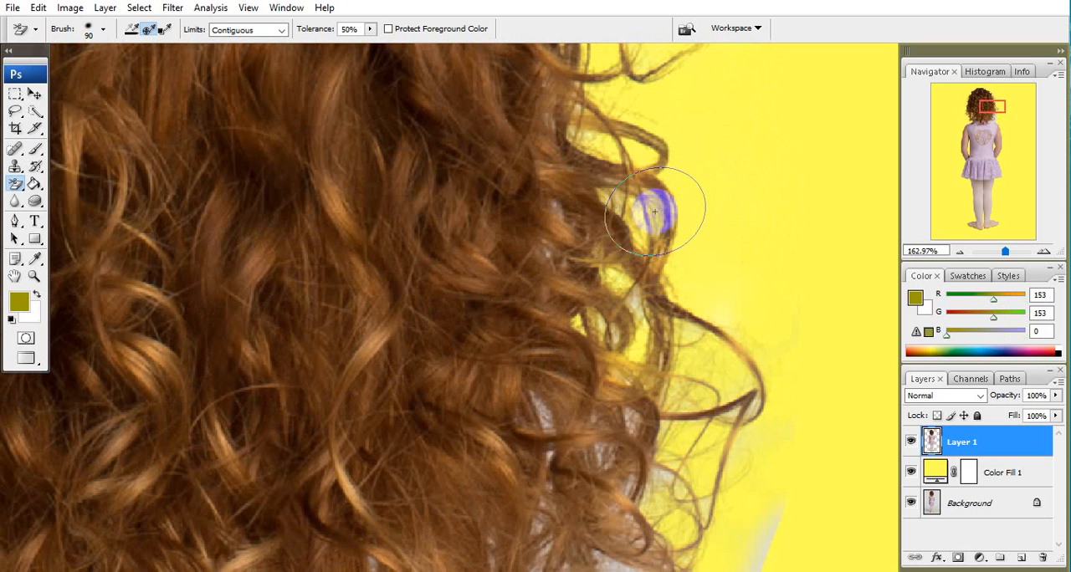
drag(633, 410, 661, 109)
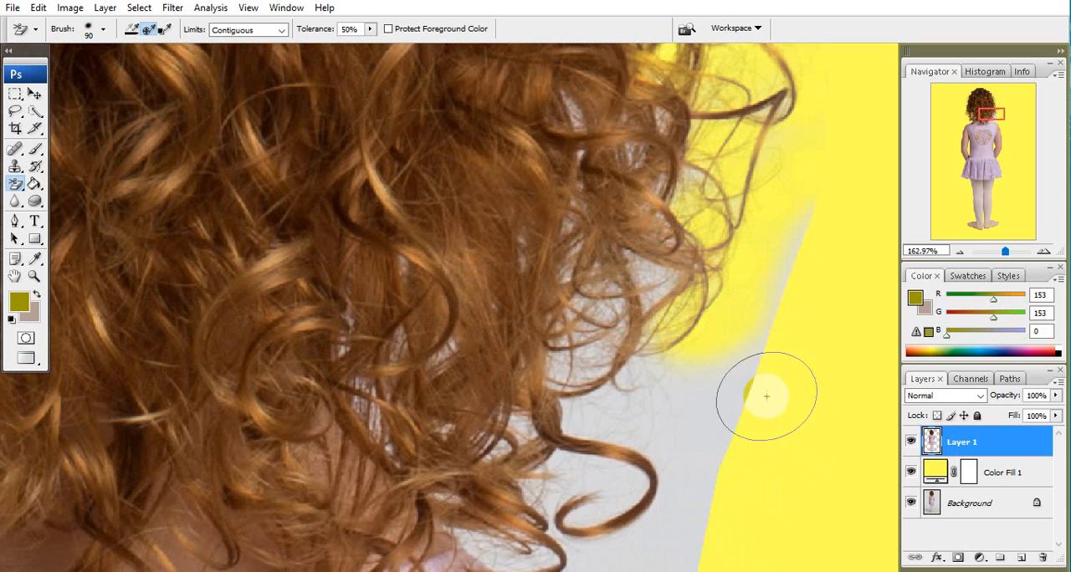
Erase the grey strip outside the lower-right curls and the grey patches showing between their strands.
click(792, 270)
mouse_move(792, 270)
mouse_down()
mouse_move(698, 383)
mouse_move(568, 404)
mouse_up()
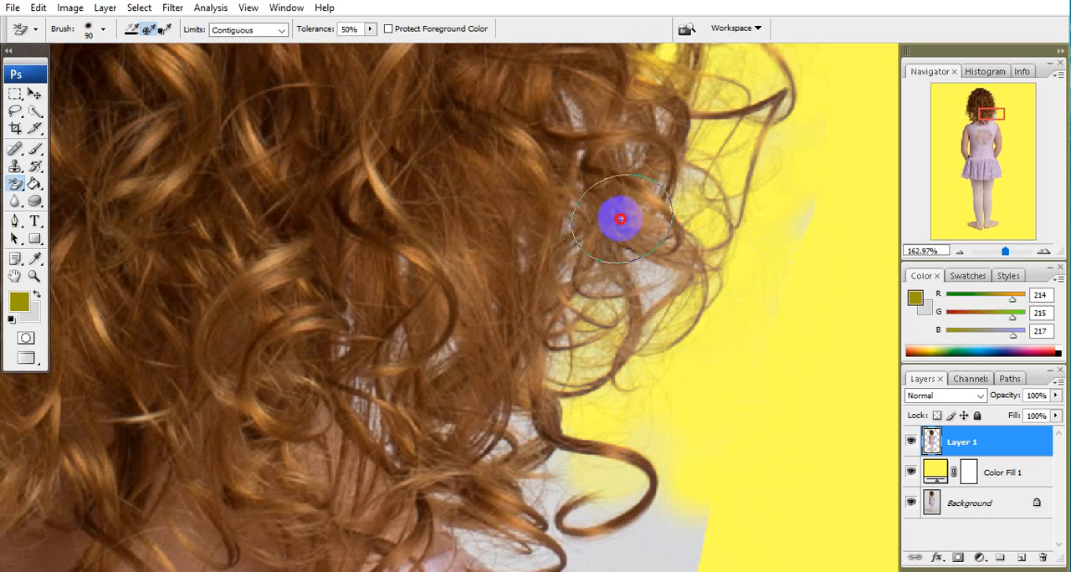
scroll(670, 250, up, 2)
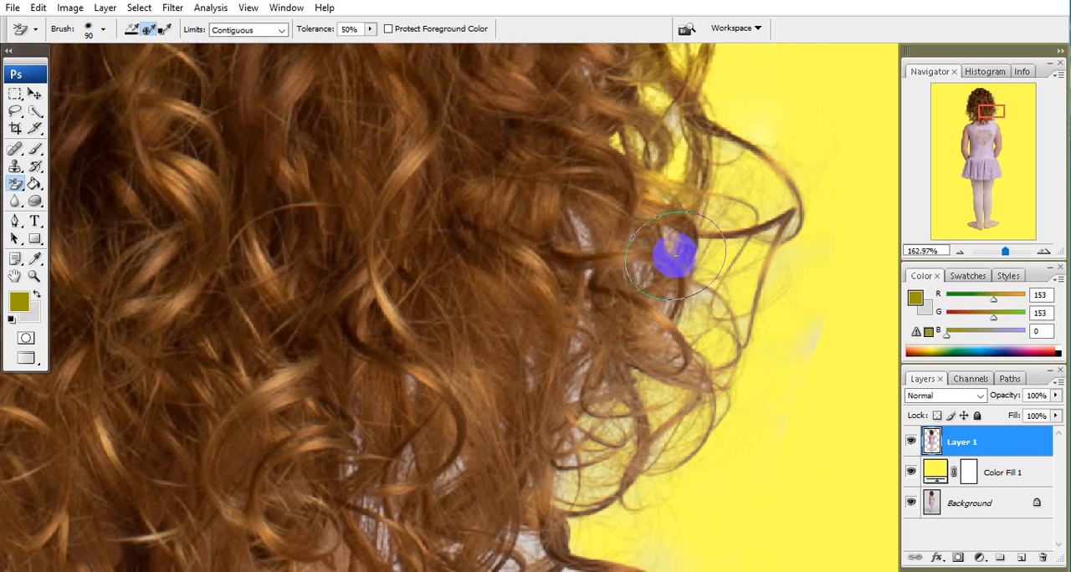
mouse_move(577, 241)
mouse_down()
mouse_move(566, 232)
mouse_move(648, 319)
mouse_move(593, 481)
mouse_move(669, 334)
mouse_move(617, 499)
mouse_up()
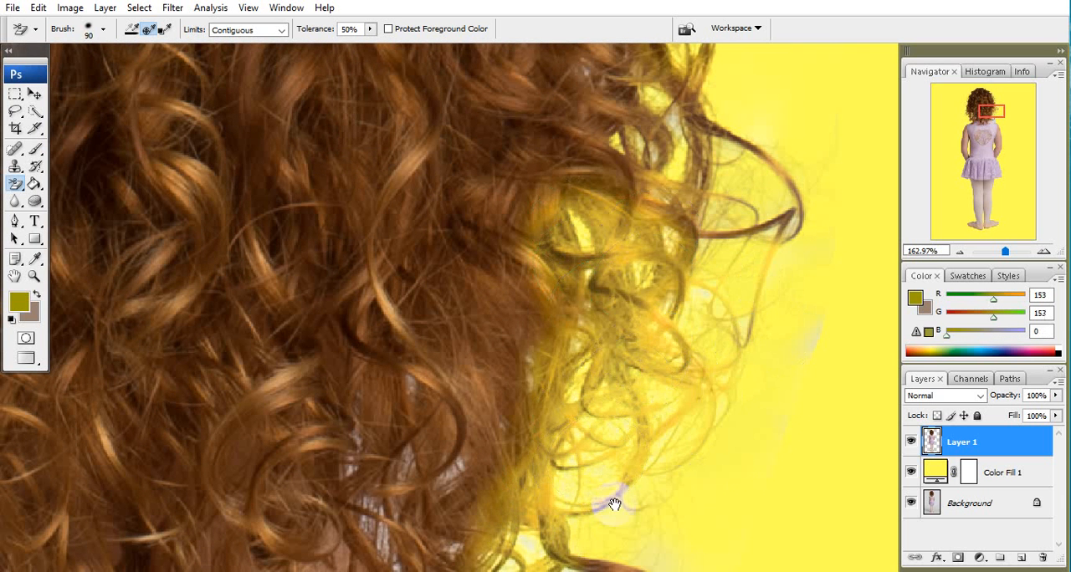
Erase the grey backdrop around the lowest right curls, down toward the shoulder strap.
scroll(660, 275, down, 10)
mouse_move(660, 275)
mouse_down()
mouse_move(691, 292)
mouse_move(555, 244)
mouse_move(597, 306)
mouse_move(784, 359)
mouse_move(691, 304)
mouse_move(694, 203)
mouse_move(713, 275)
mouse_up()
mouse_move(650, 296)
mouse_down()
mouse_move(645, 226)
mouse_move(717, 341)
mouse_move(662, 352)
mouse_up()
drag(628, 320, 670, 376)
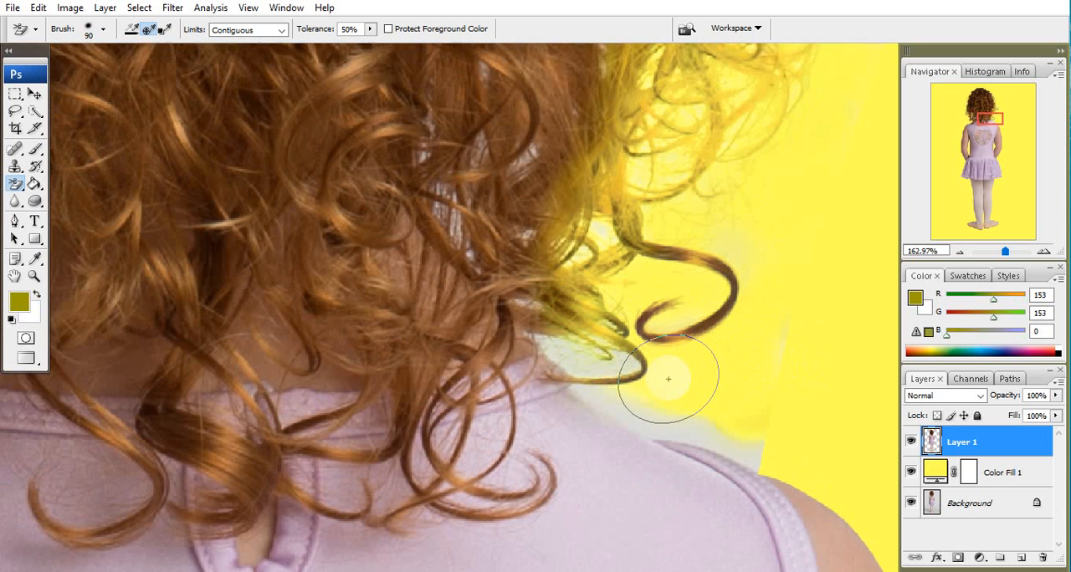
Examine the whole hair cutout against the yellow fill for leftover grey and damaged areas.
scroll(633, 261, down, 6)
drag(604, 275, 620, 467)
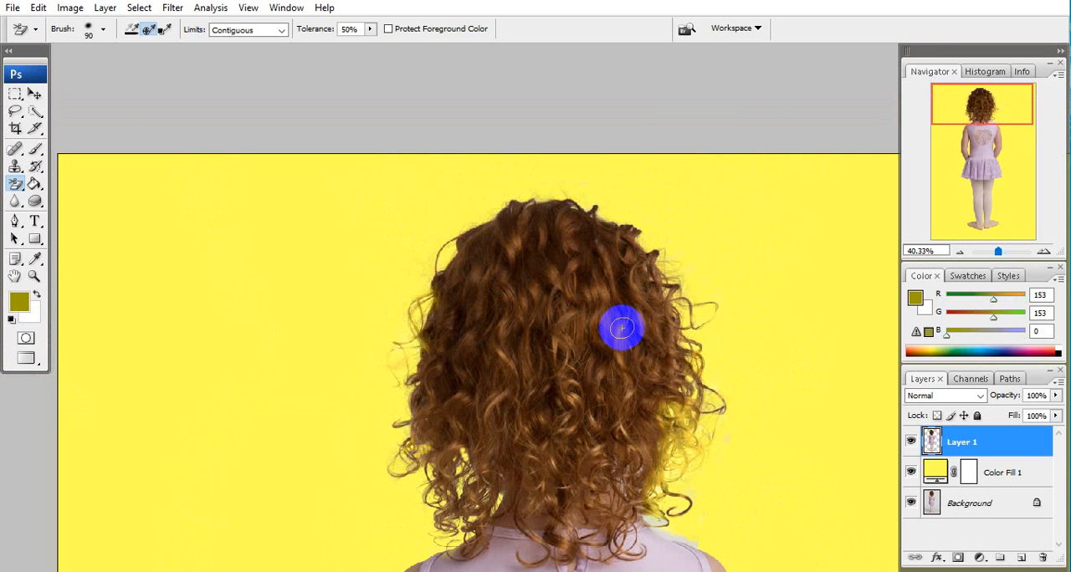
scroll(605, 334, down, 2)
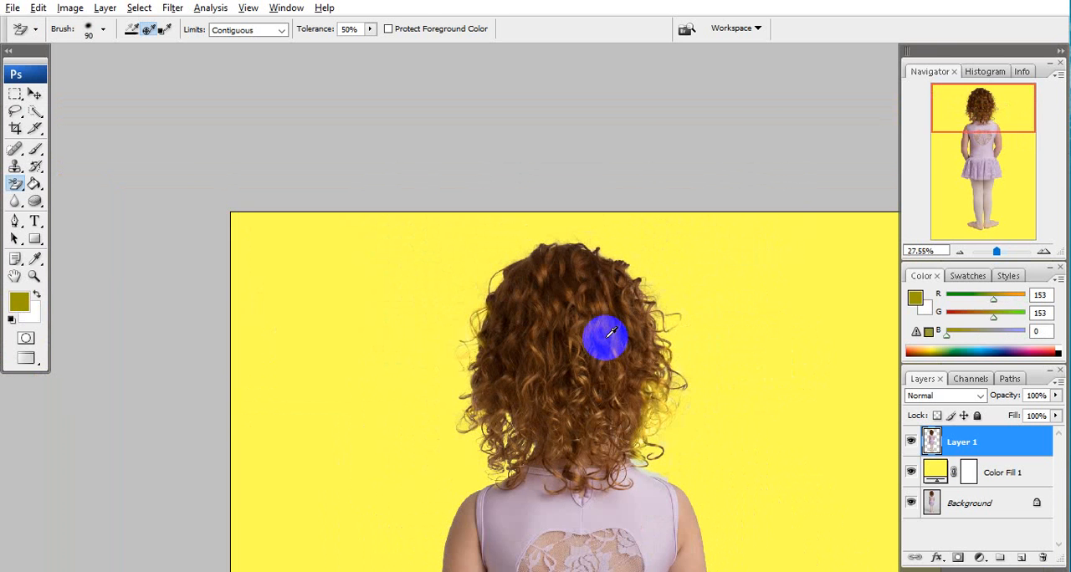
drag(610, 382, 541, 276)
scroll(541, 276, up, 3)
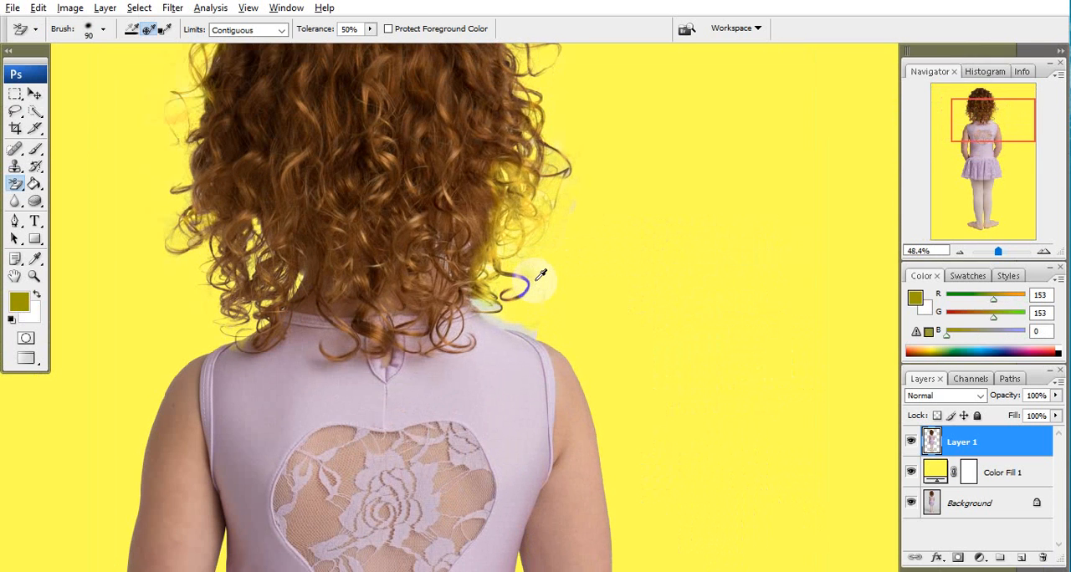
scroll(541, 276, down, 1)
key(alt+space)
drag(433, 230, 486, 273)
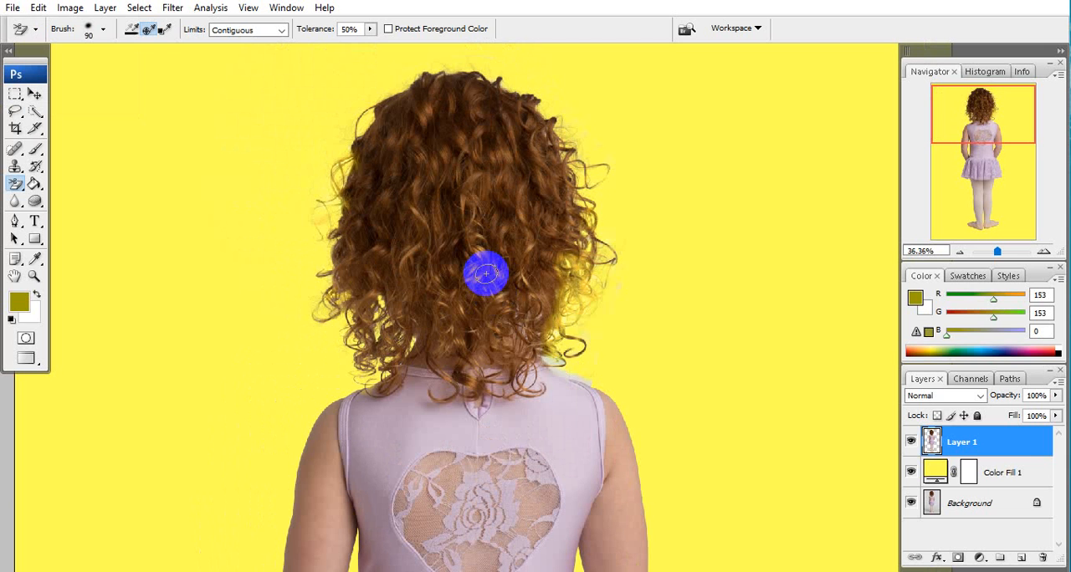
Change the Color Fill 1 layer's colour to dark olive 333300 and return to the Background Eraser.
click(989, 477)
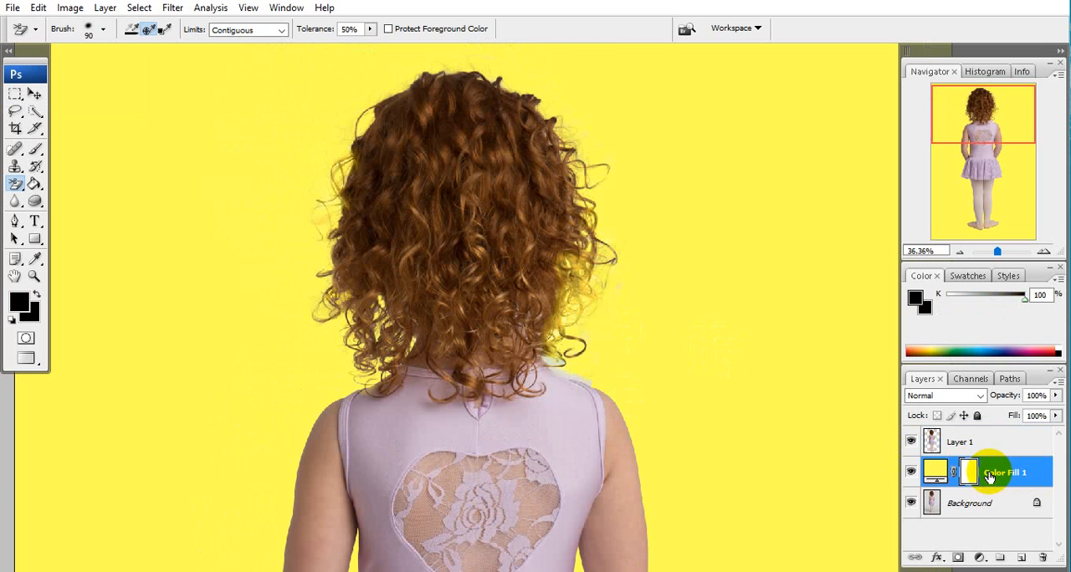
double_click(934, 472)
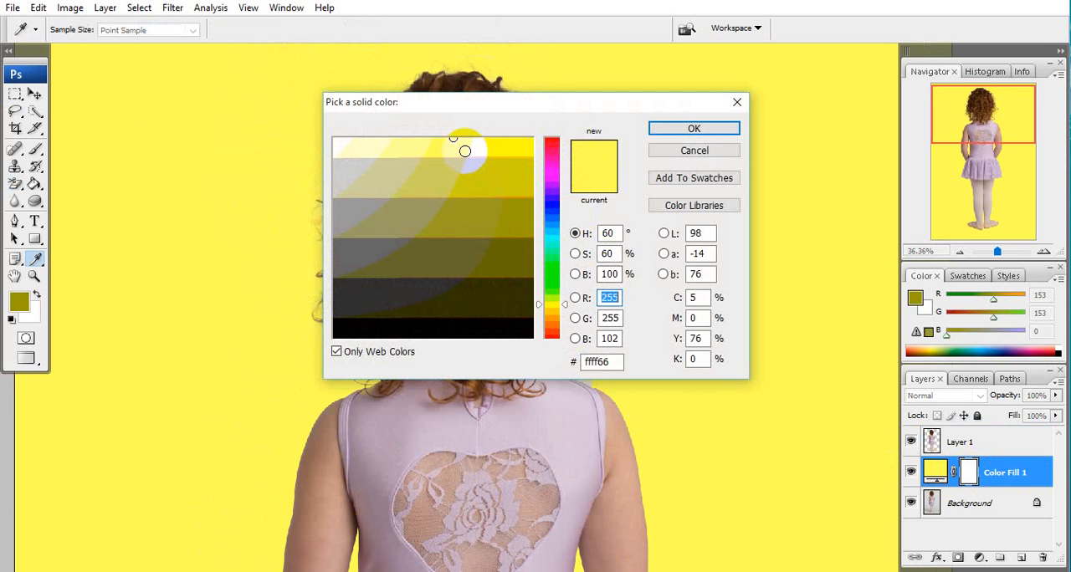
drag(464, 150, 493, 281)
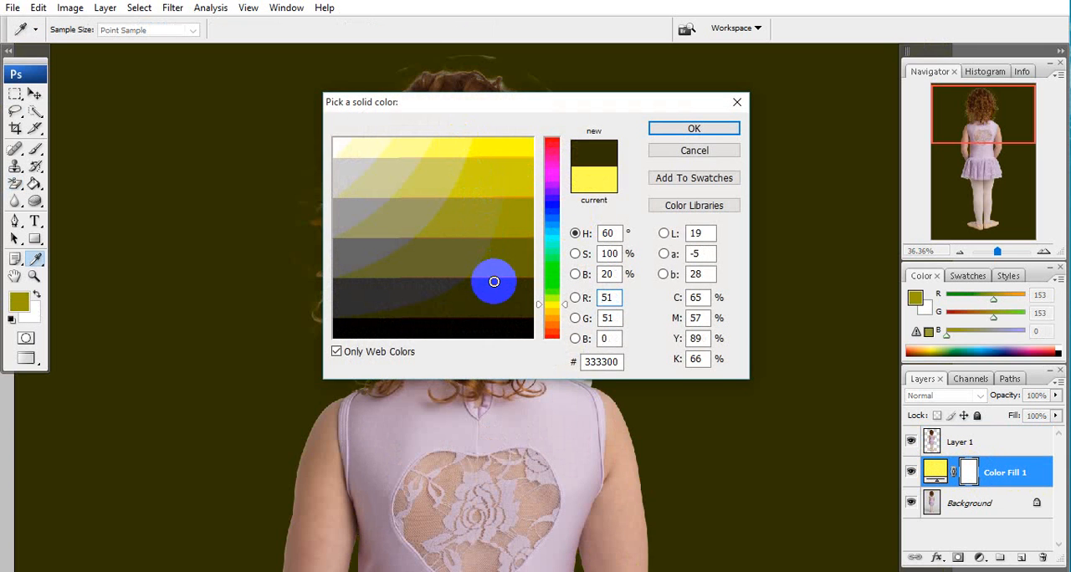
click(693, 128)
key(e)
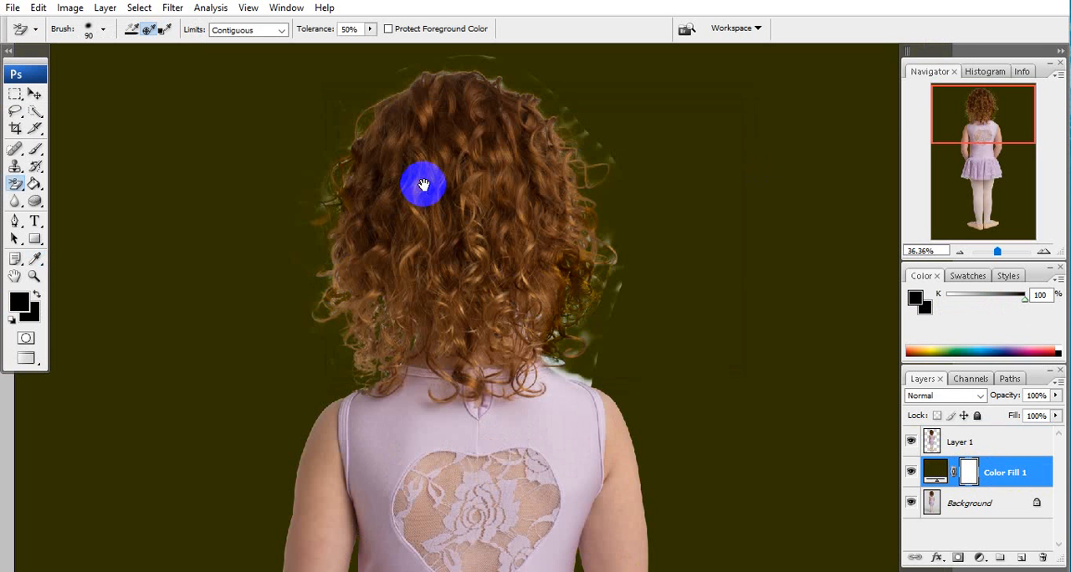
Select Layer 1 and erase the pale halo and streaks around the crown and upper-right edge of the hair.
scroll(424, 182, up, 3)
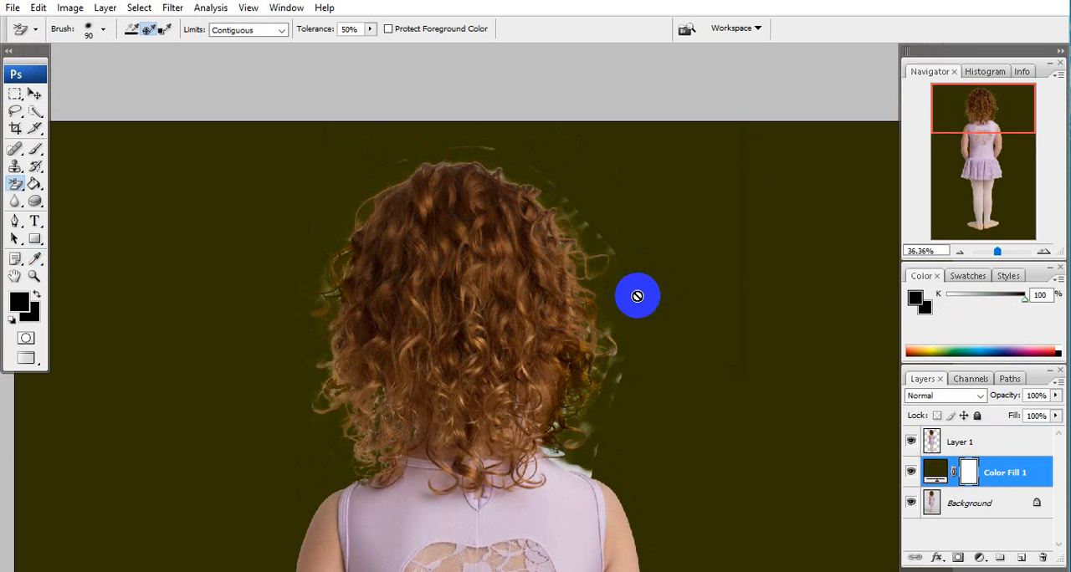
click(929, 442)
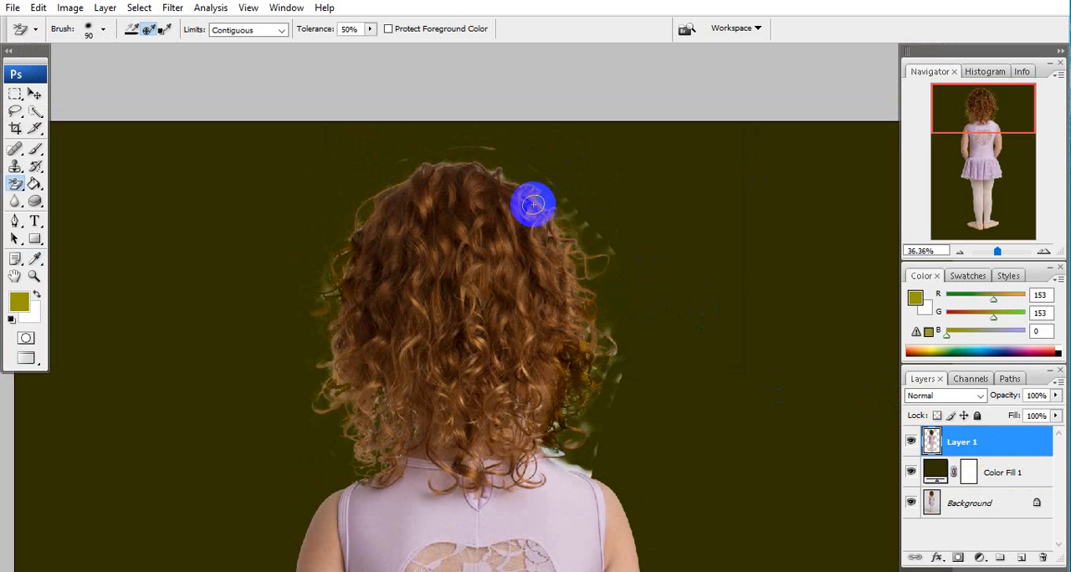
scroll(534, 211, up, 5)
drag(465, 164, 520, 338)
mouse_move(482, 185)
mouse_down()
mouse_move(356, 149)
mouse_move(422, 180)
mouse_move(507, 167)
mouse_up()
mouse_move(493, 169)
mouse_down()
mouse_move(352, 167)
mouse_move(358, 183)
mouse_move(307, 166)
mouse_move(371, 170)
mouse_move(314, 178)
mouse_move(350, 182)
mouse_move(137, 187)
mouse_move(220, 203)
mouse_move(153, 215)
mouse_move(169, 215)
mouse_move(166, 228)
mouse_move(205, 203)
mouse_move(399, 177)
mouse_move(344, 187)
mouse_move(341, 178)
mouse_move(602, 204)
mouse_move(639, 238)
mouse_move(594, 230)
mouse_move(700, 302)
mouse_move(675, 292)
mouse_move(809, 435)
mouse_move(739, 346)
mouse_move(688, 315)
mouse_up()
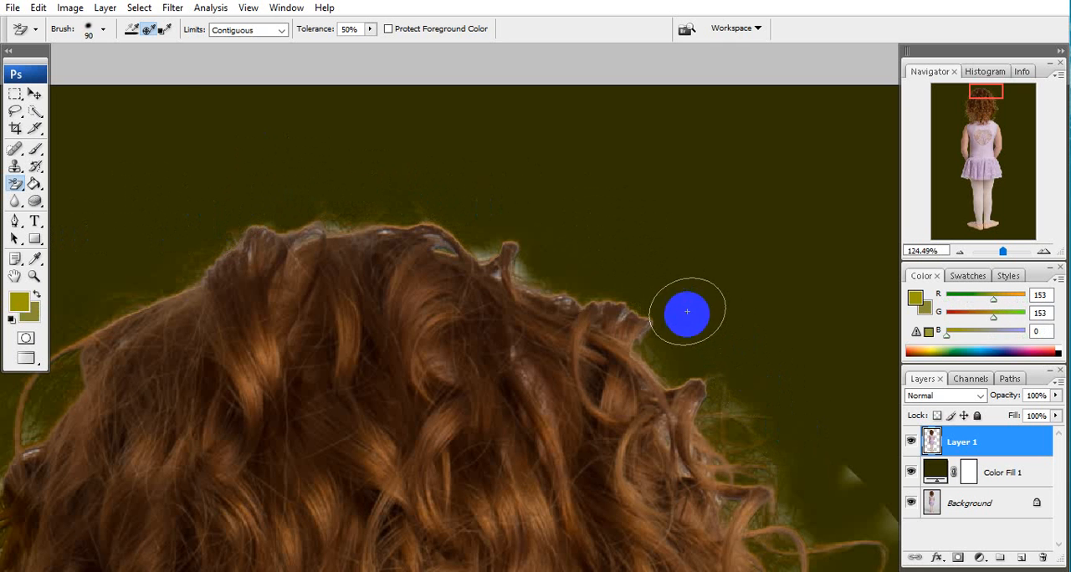
Erase the grey remnants around the curls along the hair's right side, working downward against the dark fill.
key(space)
mouse_move(733, 356)
mouse_down()
mouse_move(457, 192)
mouse_move(436, 109)
mouse_up()
mouse_move(509, 209)
mouse_down()
mouse_move(566, 231)
mouse_move(616, 323)
mouse_move(605, 289)
mouse_move(622, 342)
mouse_move(577, 36)
mouse_up()
key(space)
mouse_move(585, 240)
mouse_down()
mouse_move(546, 226)
mouse_move(573, 256)
mouse_move(586, 377)
mouse_move(576, 430)
mouse_move(602, 179)
mouse_move(616, 141)
mouse_move(581, 227)
mouse_move(562, 368)
mouse_up()
key(space)
mouse_move(532, 421)
mouse_down()
mouse_move(540, 382)
mouse_move(534, 400)
mouse_up()
key(space)
drag(541, 402, 565, 354)
Erase the light patches showing through the lower-right curls above the shoulder.
mouse_move(552, 385)
mouse_down()
mouse_move(512, 387)
mouse_move(440, 335)
mouse_up()
mouse_move(431, 331)
mouse_down()
mouse_move(411, 321)
mouse_move(447, 354)
mouse_up()
key(space)
key(space)
mouse_move(458, 302)
mouse_down()
mouse_move(453, 361)
mouse_move(429, 336)
mouse_move(419, 347)
mouse_move(449, 370)
mouse_up()
key(space)
drag(380, 364, 381, 361)
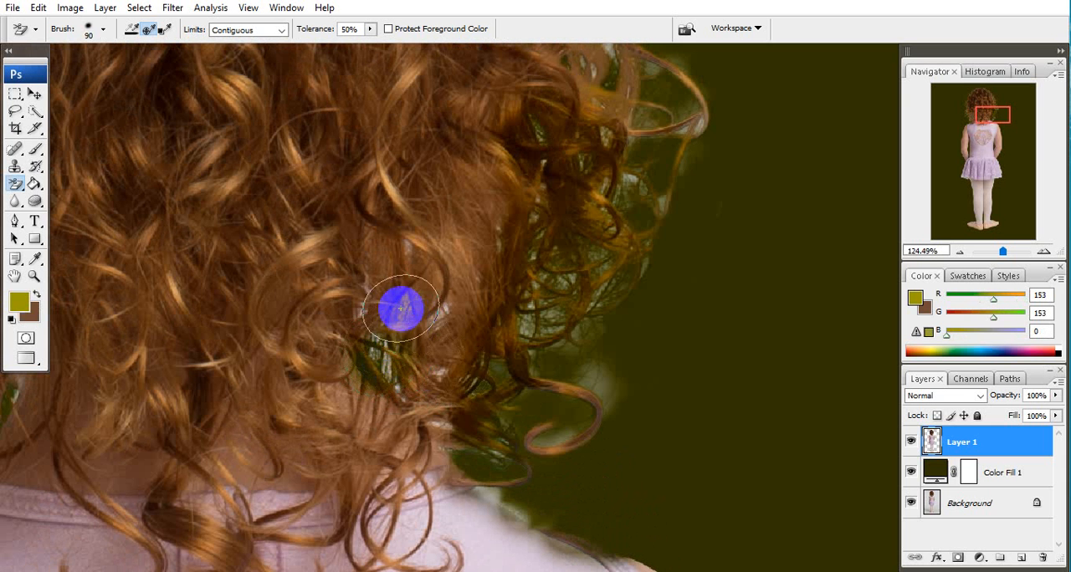
mouse_move(401, 308)
mouse_down()
mouse_move(423, 306)
mouse_move(361, 312)
mouse_up()
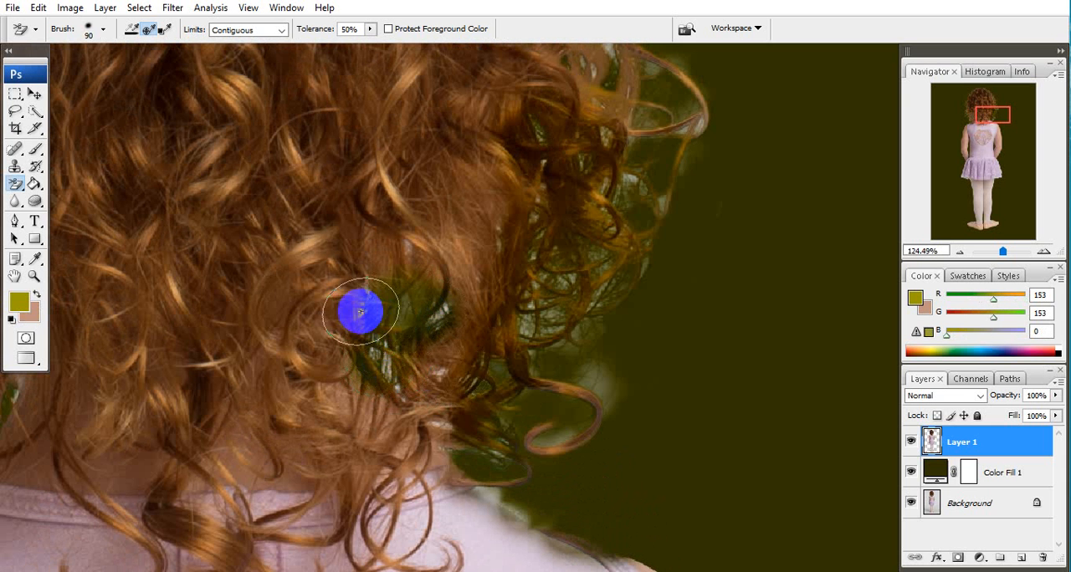
Erase the remaining pale gaps between the curls halfway up the hair's right edge.
key(space)
drag(633, 121, 479, 379)
drag(440, 291, 457, 304)
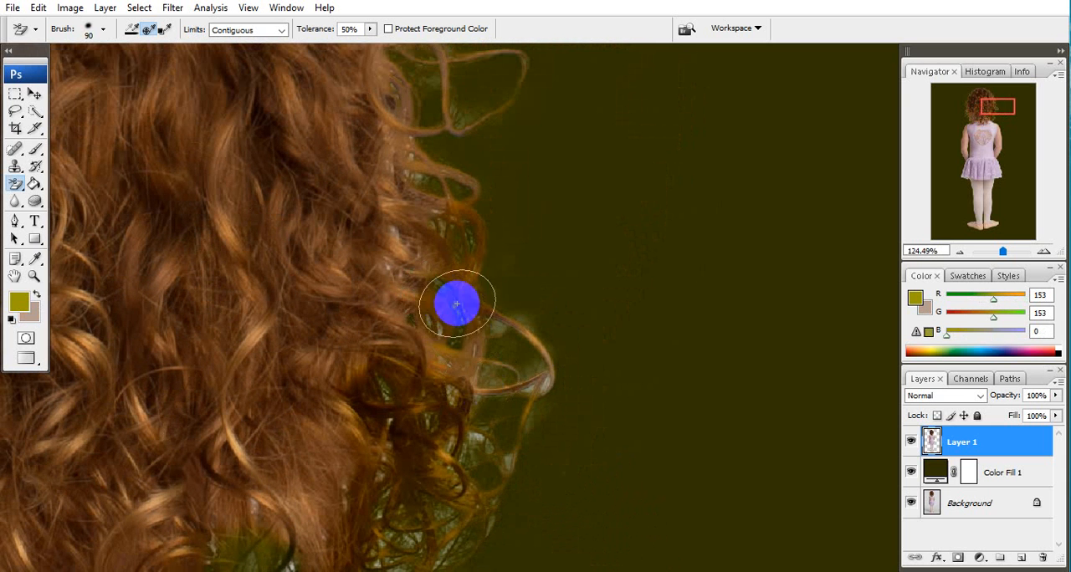
Touch up the fringe along the hair's left edge and check the whole figure against the dark fill.
scroll(456, 304, down, 8)
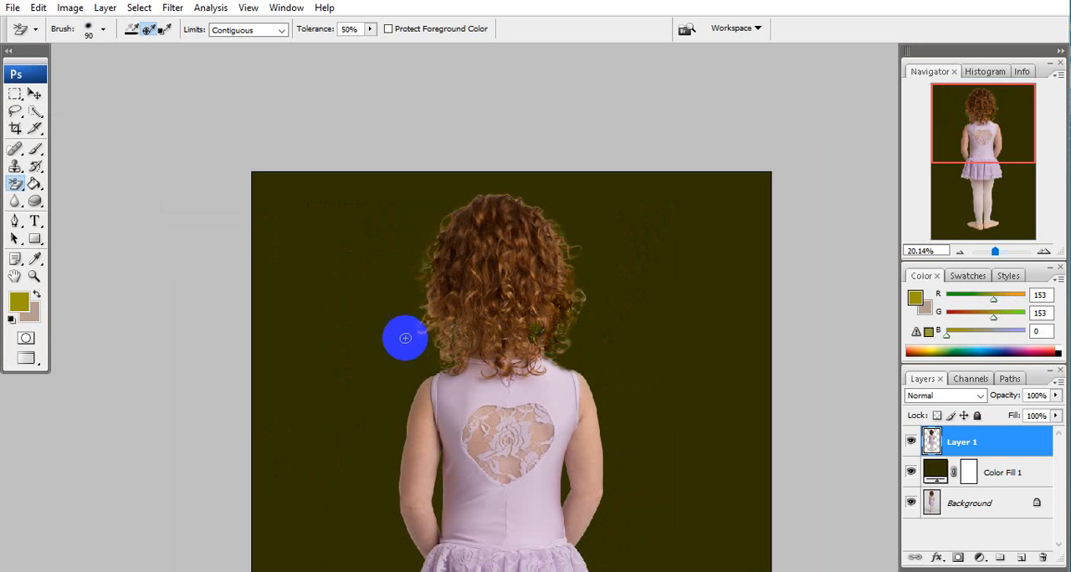
mouse_move(425, 302)
mouse_down()
mouse_move(434, 346)
mouse_move(443, 278)
mouse_move(423, 287)
mouse_move(431, 255)
mouse_up()
key(space)
drag(463, 236, 440, 332)
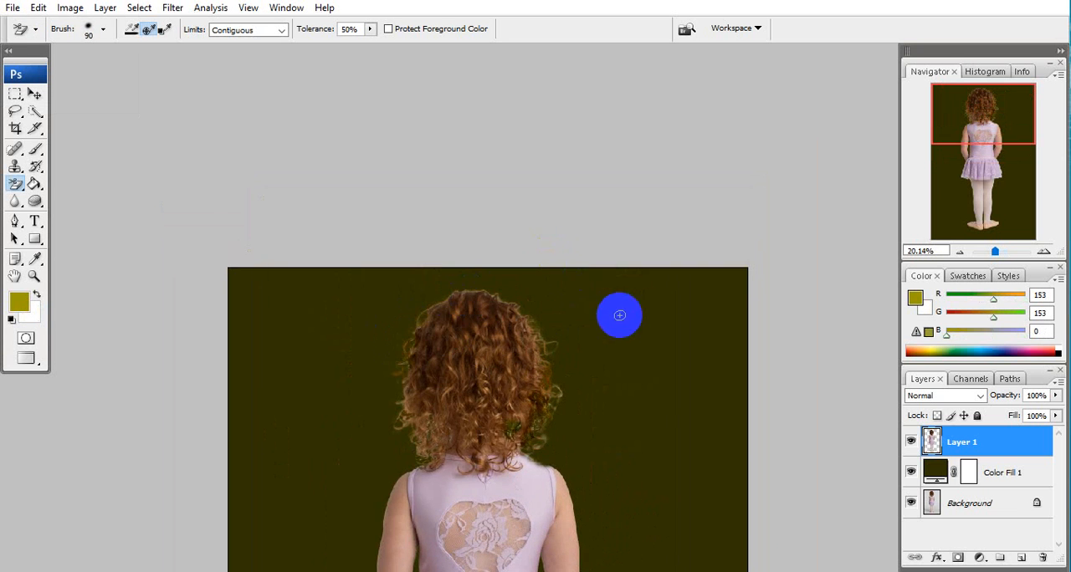
scroll(619, 316, down, 3)
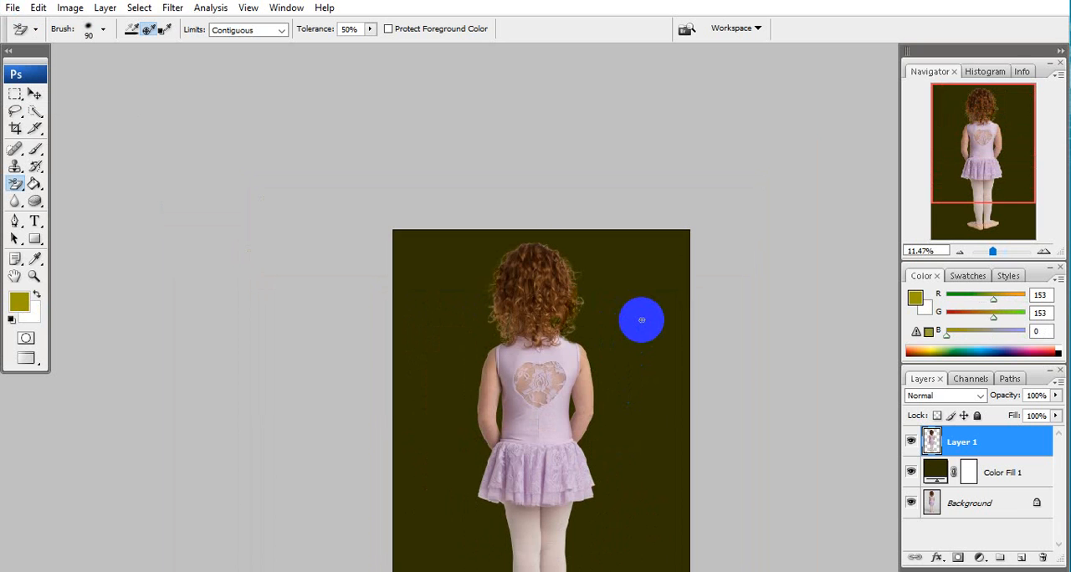